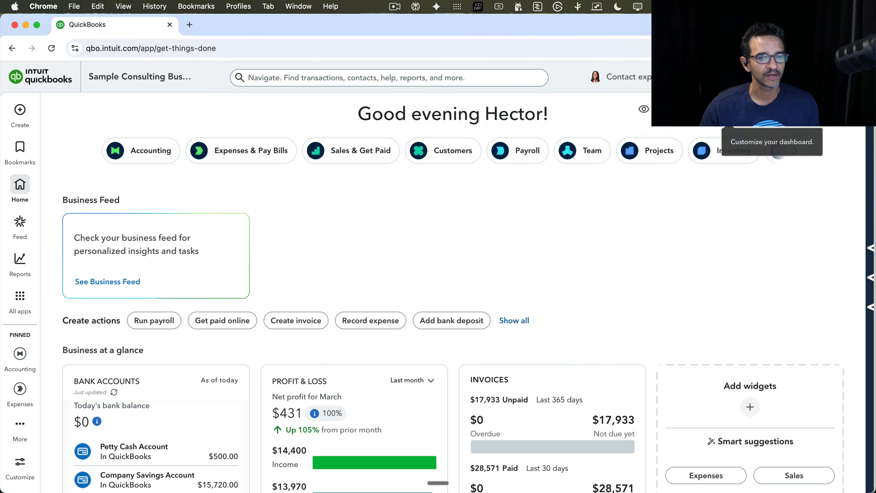
- Open the Reconcile page and choose Chase Checking 7635 as the account to reconcile
{"action": "left_click", "coordinate": [785, 78]}
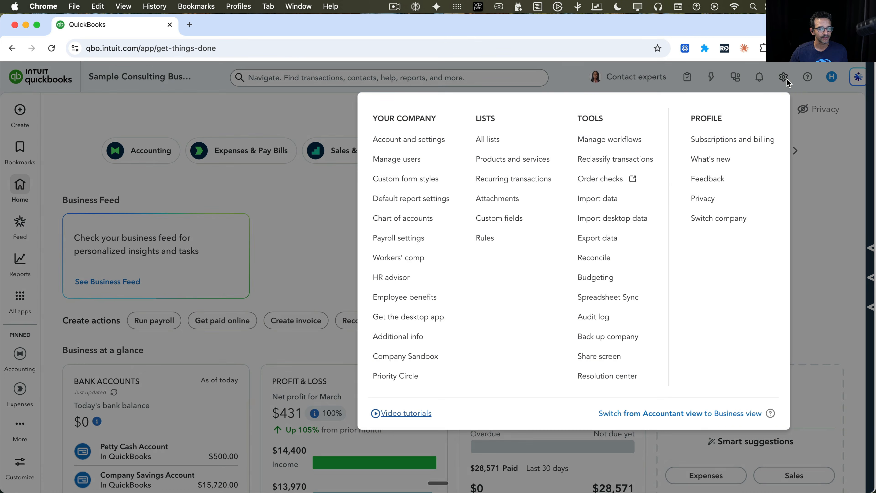
{"action": "left_click", "coordinate": [598, 258]}
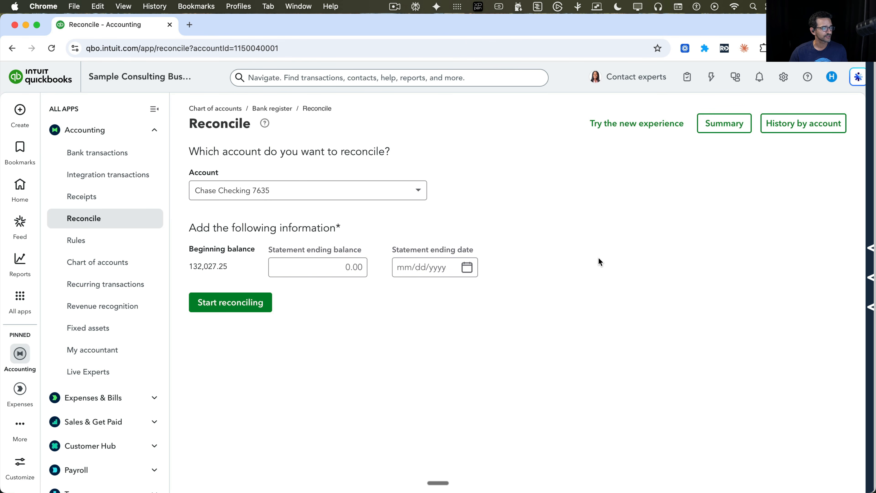
{"action": "left_click", "coordinate": [417, 194]}
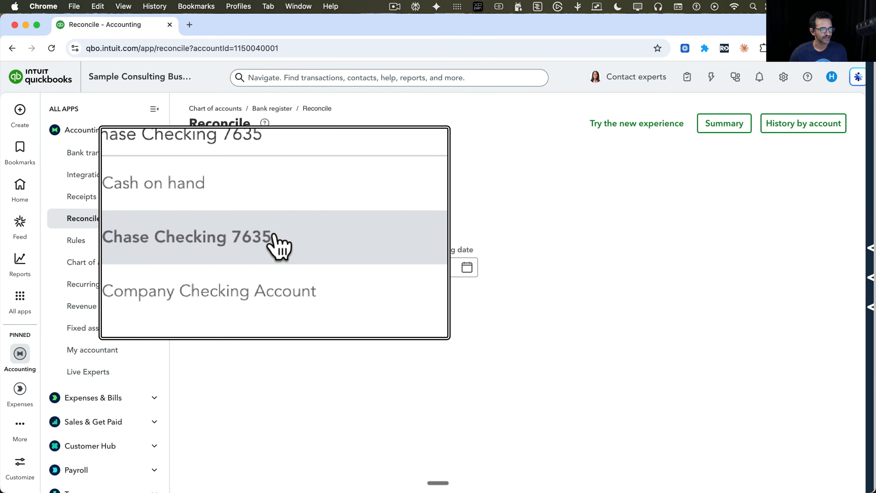
{"action": "left_click", "coordinate": [258, 234]}
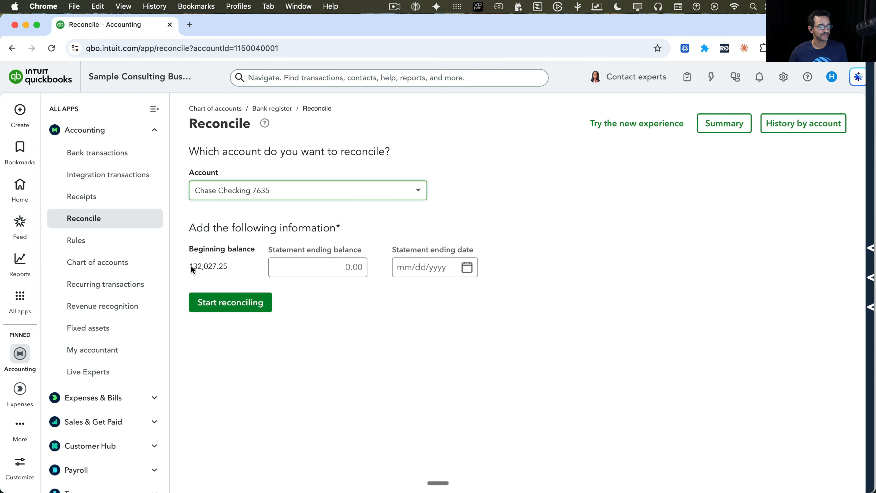
- Switch to the April 2025 bank statement in Acrobat and check its period, account number and beginning balance
{"action": "key", "text": "ctrl+Up"}
{"action": "left_click", "coordinate": [633, 184]}
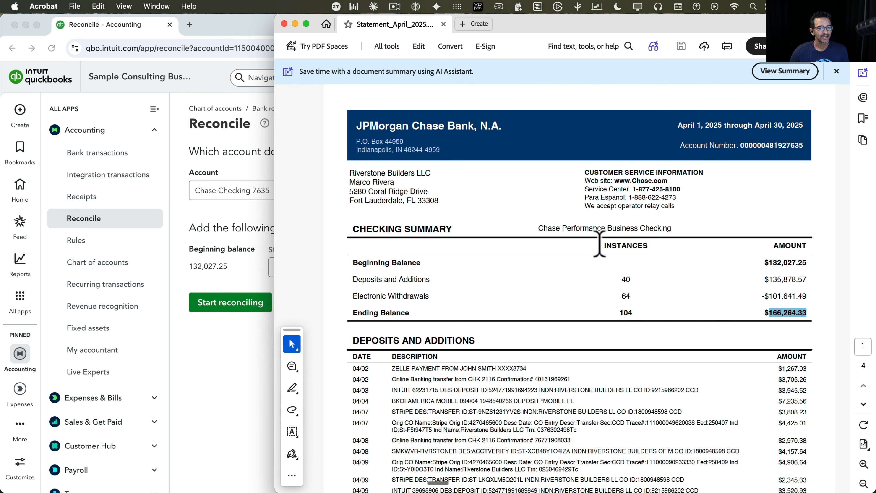
{"action": "left_click", "coordinate": [688, 152]}
{"action": "scroll", "coordinate": [702, 138], "scroll_direction": "up", "scroll_amount": 5}
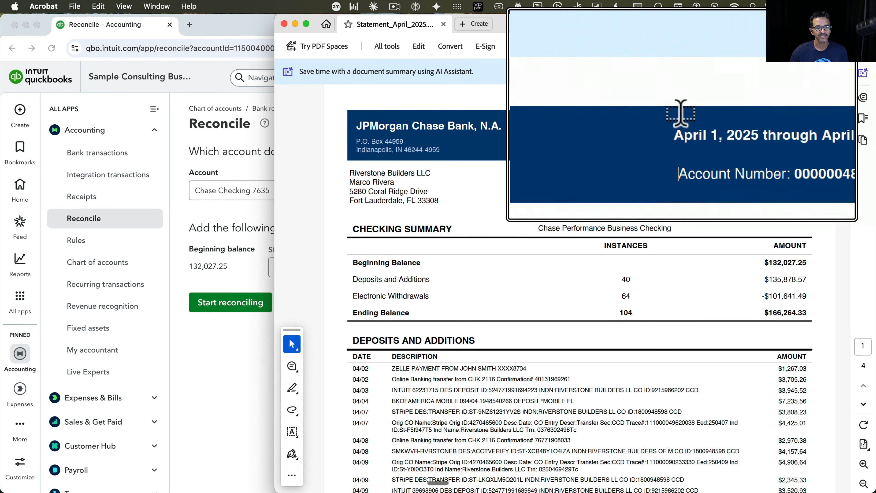
{"action": "scroll", "coordinate": [703, 128], "scroll_direction": "down", "scroll_amount": 5}
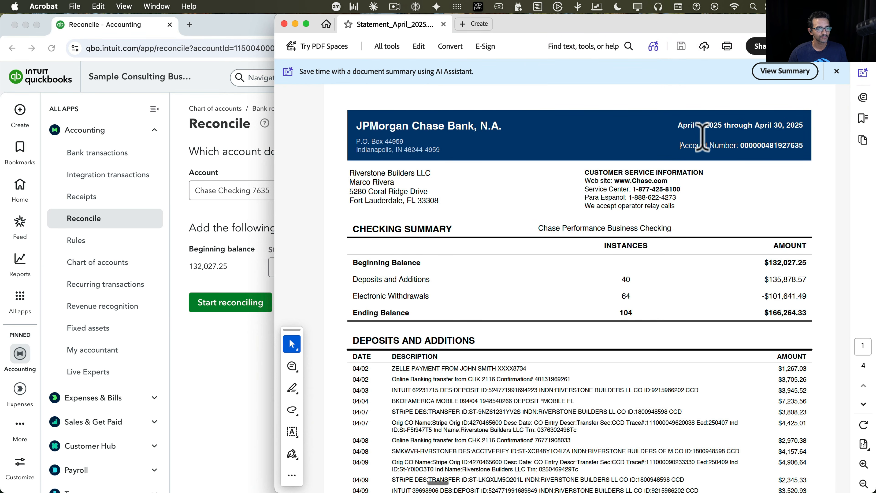
{"action": "scroll", "coordinate": [787, 273], "scroll_direction": "up", "scroll_amount": 4}
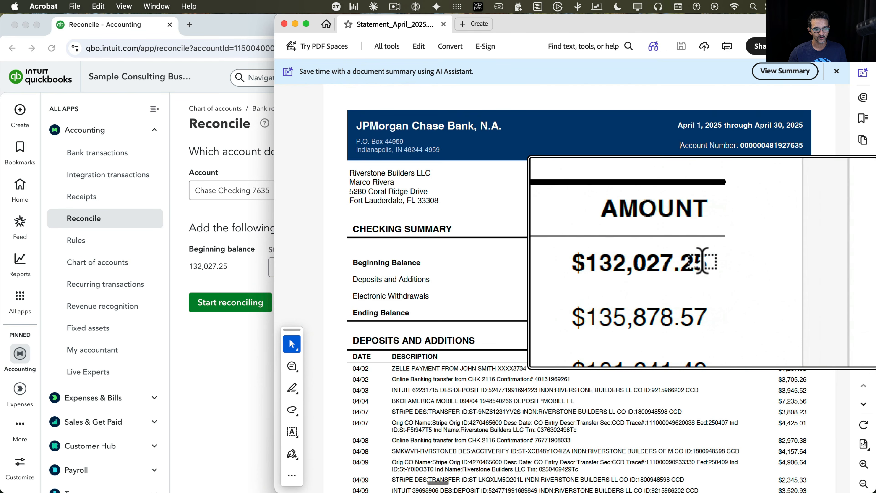
{"action": "scroll", "coordinate": [702, 261], "scroll_direction": "down", "scroll_amount": 5}
- Switch back to QuickBooks and check the account's beginning balance and last statement ending date
{"action": "left_click", "coordinate": [199, 264]}
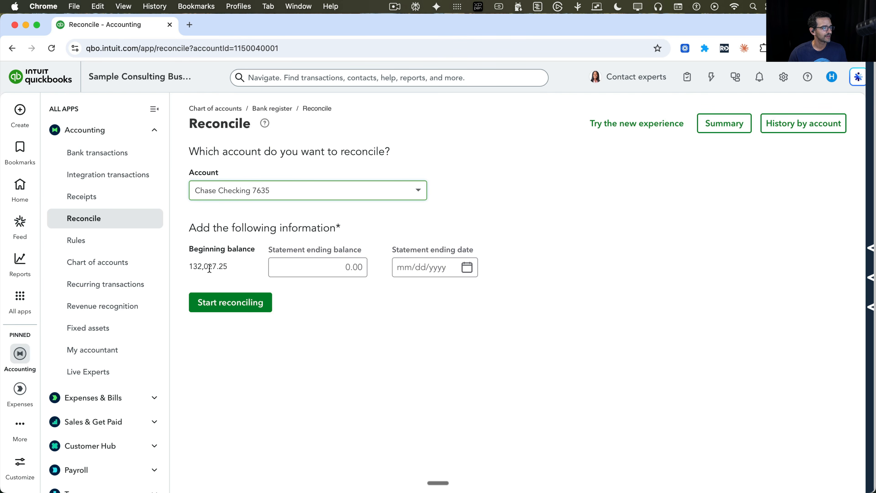
{"action": "scroll", "coordinate": [210, 267], "scroll_direction": "up", "scroll_amount": 5}
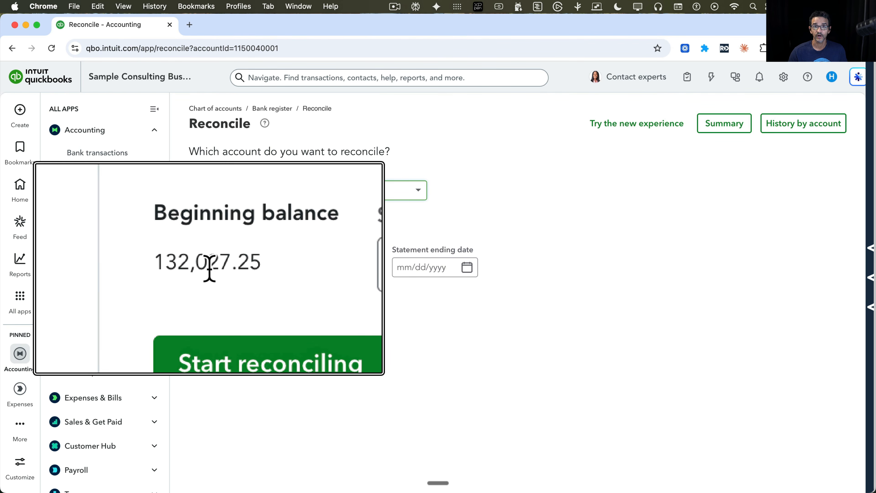
{"action": "scroll", "coordinate": [207, 271], "scroll_direction": "down", "scroll_amount": 5}
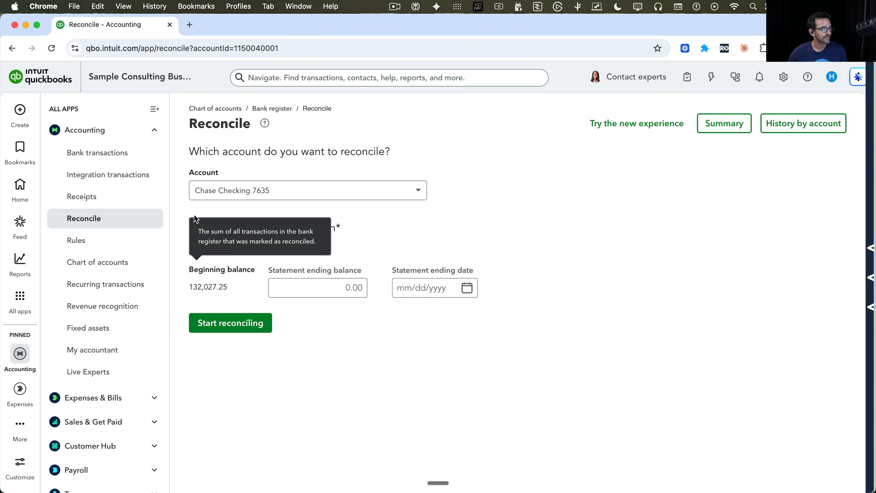
{"action": "scroll", "coordinate": [186, 235], "scroll_direction": "up", "scroll_amount": 5}
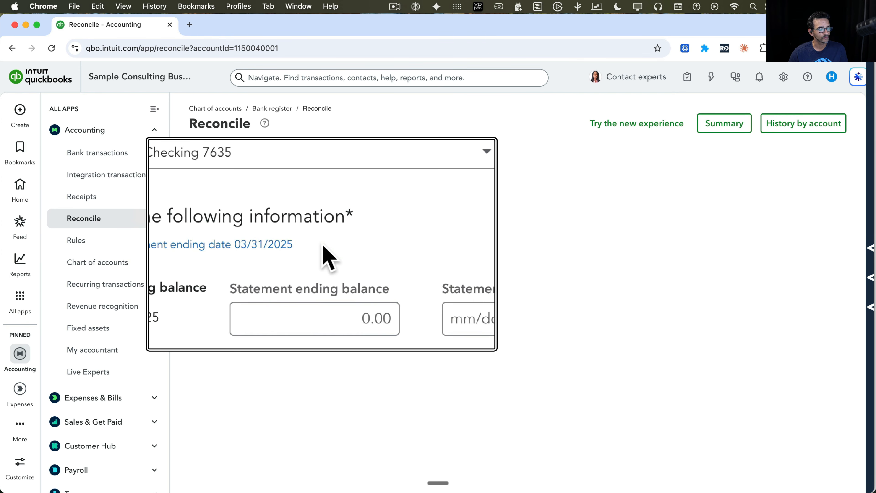
{"action": "scroll", "coordinate": [322, 244], "scroll_direction": "down", "scroll_amount": 5}
- Examine the period covered by the bank statement in Acrobat, and return to the QuickBooks reconcile form
{"action": "key", "text": "ctrl+Up"}
{"action": "left_click", "coordinate": [664, 180]}
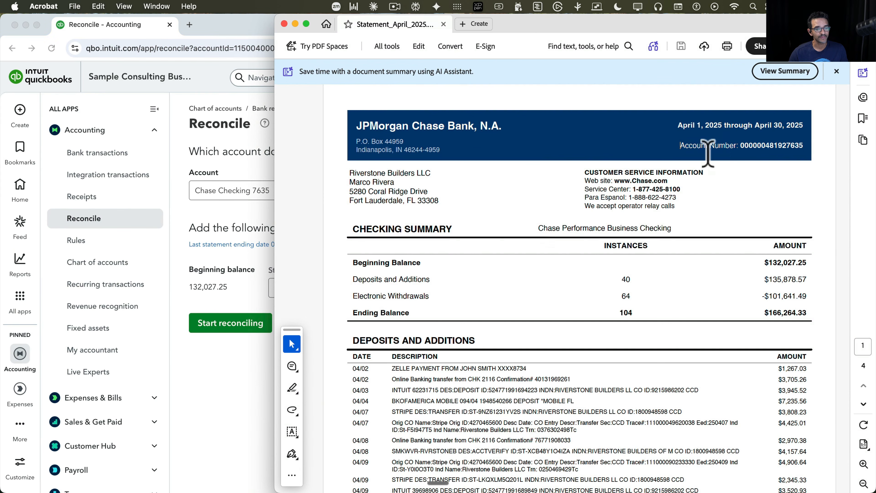
{"action": "scroll", "coordinate": [707, 152], "scroll_direction": "up", "scroll_amount": 5}
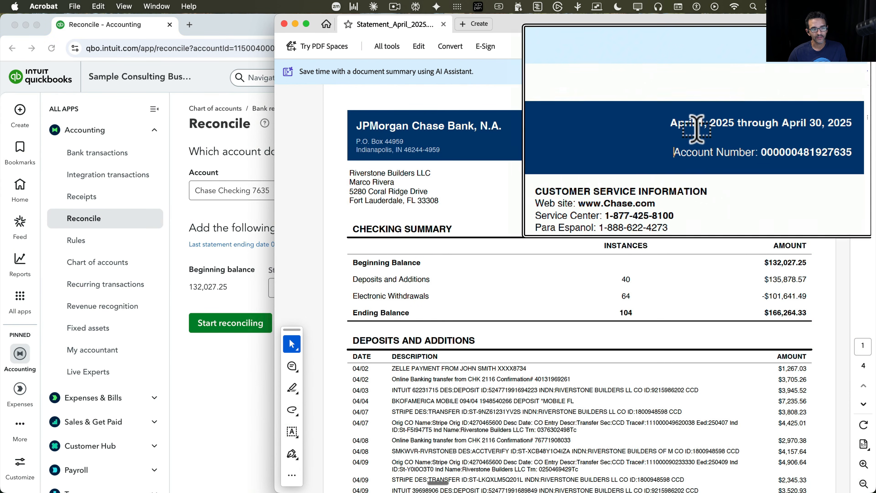
{"action": "scroll", "coordinate": [697, 129], "scroll_direction": "down", "scroll_amount": 5}
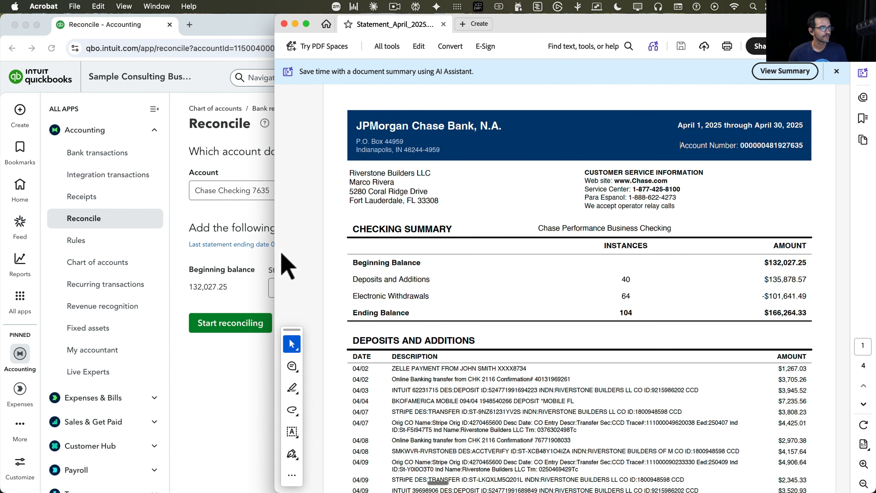
{"action": "left_click", "coordinate": [241, 276]}
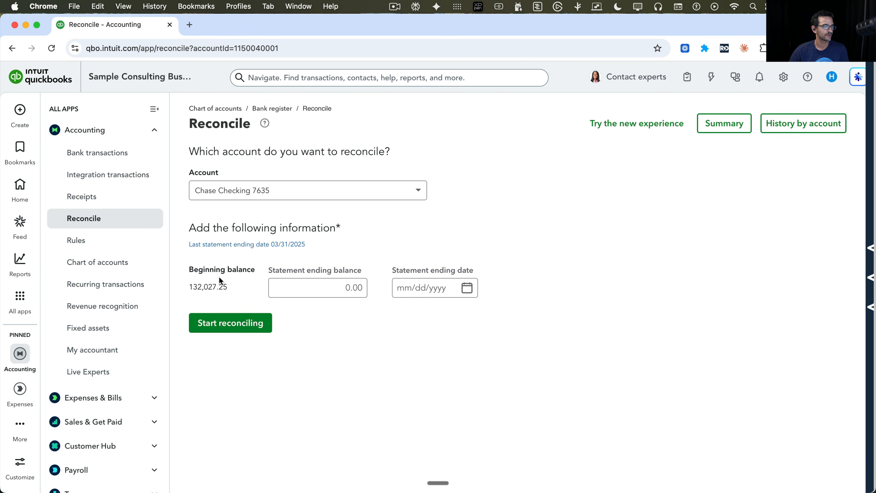
- Copy the ending balance amount from the Checking Summary of the April 2025 bank statement in Acrobat
{"action": "left_click", "coordinate": [334, 295]}
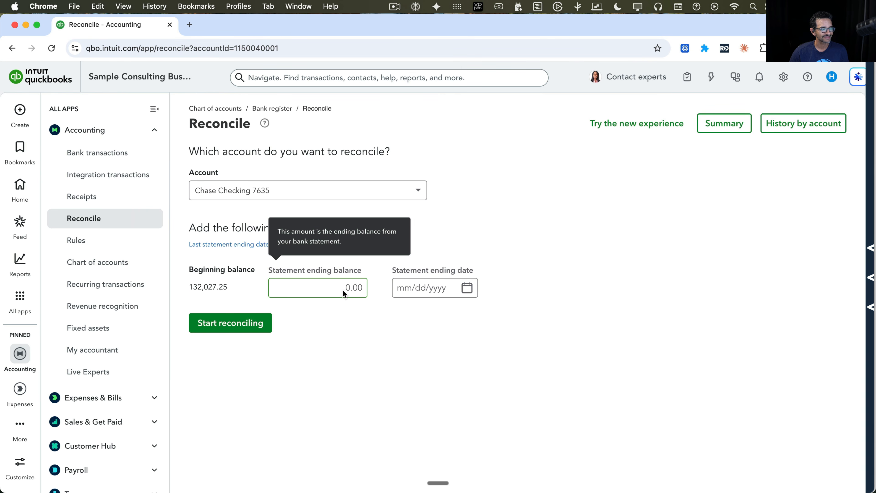
{"action": "key", "text": "ctrl+Up"}
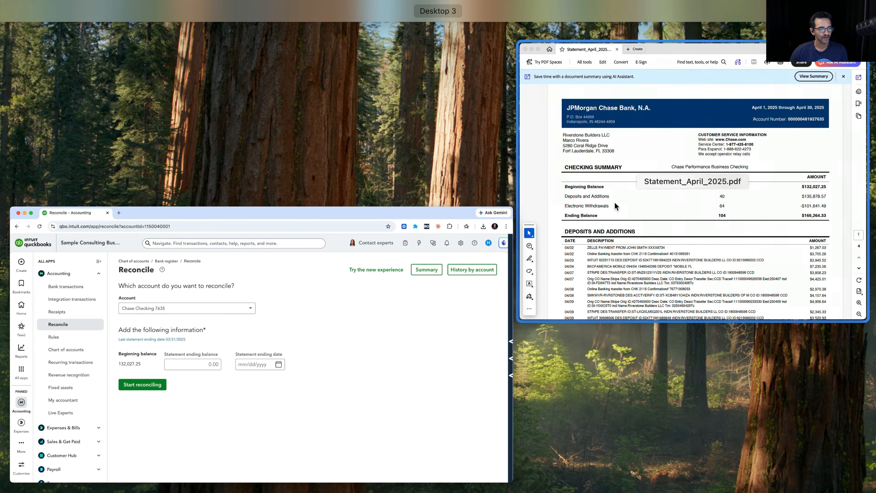
{"action": "left_click", "coordinate": [615, 202]}
{"action": "left_click_drag", "start_coordinate": [574, 21], "coordinate": [540, 19]}
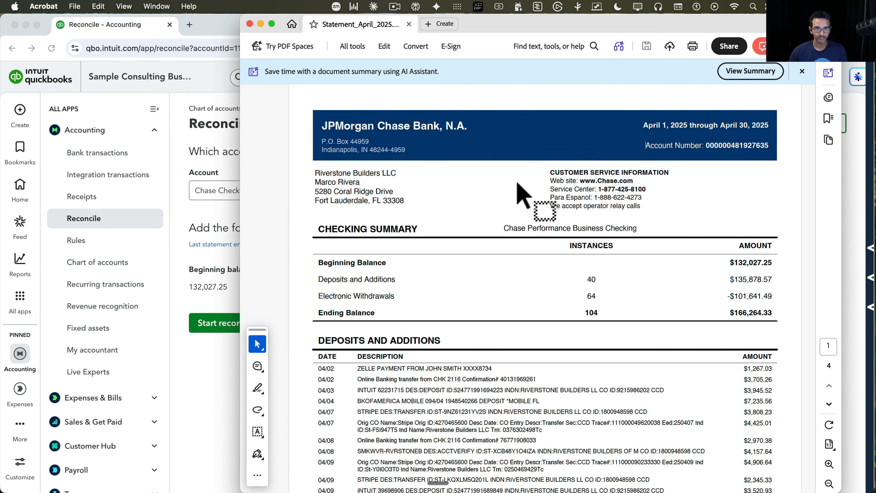
{"action": "scroll", "coordinate": [544, 276], "scroll_direction": "down", "scroll_amount": 1}
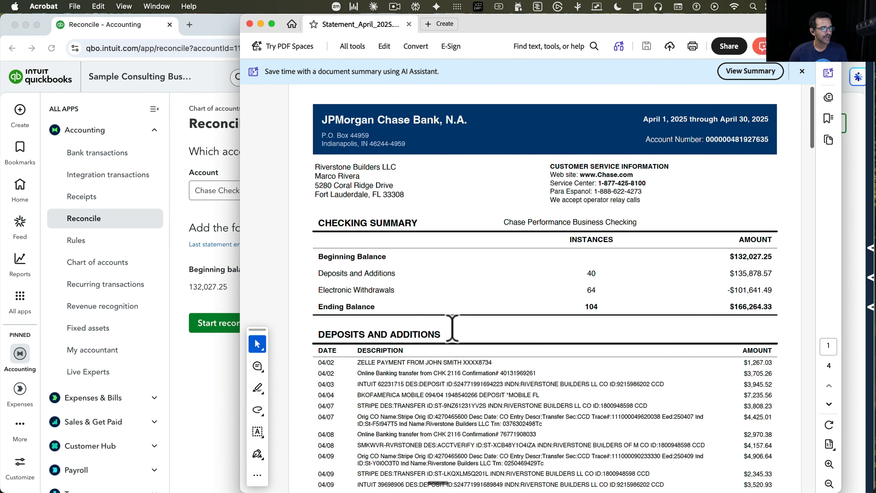
{"action": "scroll", "coordinate": [345, 321], "scroll_direction": "up", "scroll_amount": 3}
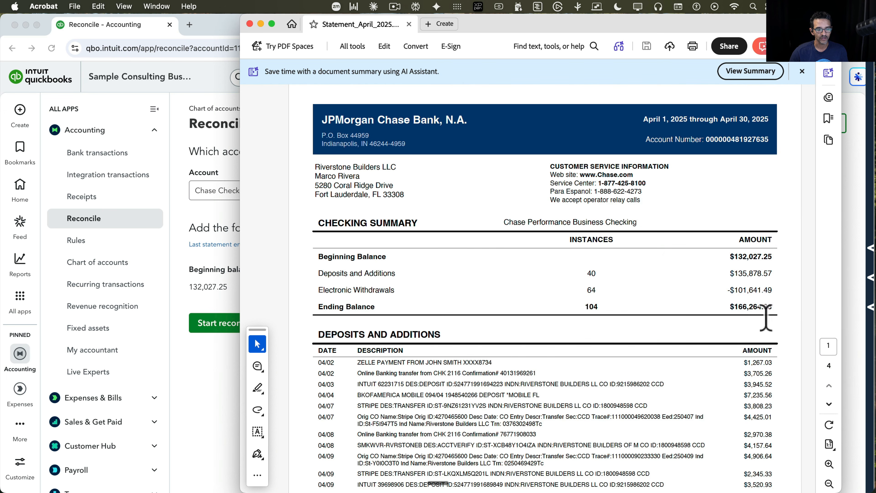
{"action": "left_click_drag", "start_coordinate": [773, 307], "coordinate": [731, 307]}
{"action": "right_click", "coordinate": [747, 308]}
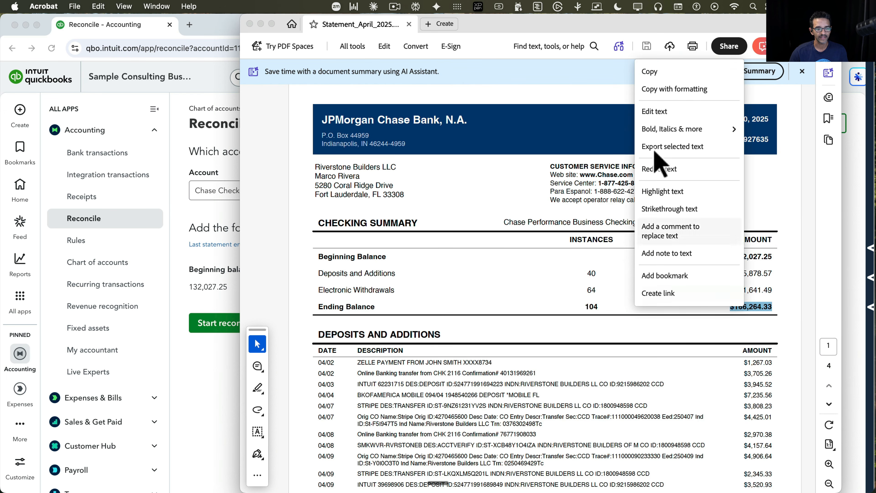
{"action": "left_click", "coordinate": [647, 69]}
- Return to QuickBooks and enter the copied $166,264.33 as the statement ending balance
{"action": "left_click", "coordinate": [193, 393]}
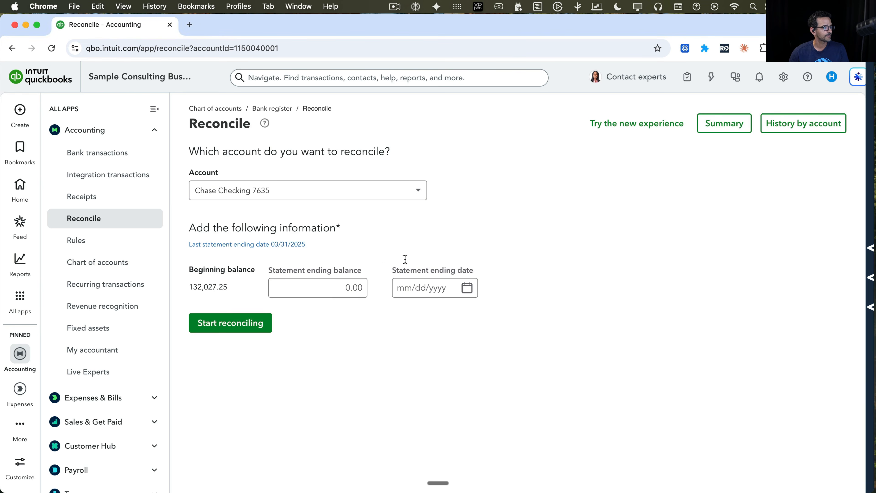
{"action": "left_click", "coordinate": [330, 291]}
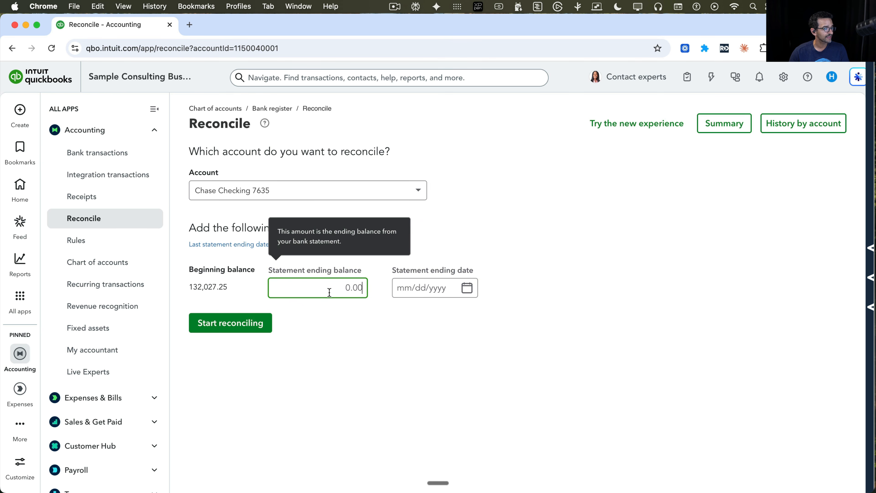
{"action": "key", "text": "super+v"}
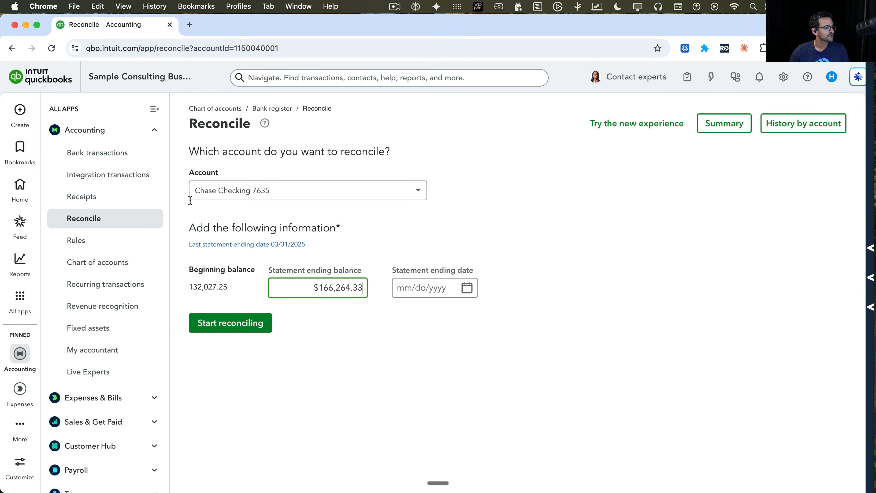
- Collapse the QuickBooks app navigation, arrange QuickBooks and the statement side by side, and reduce the statement's zoom to fit
{"action": "left_click", "coordinate": [154, 109]}
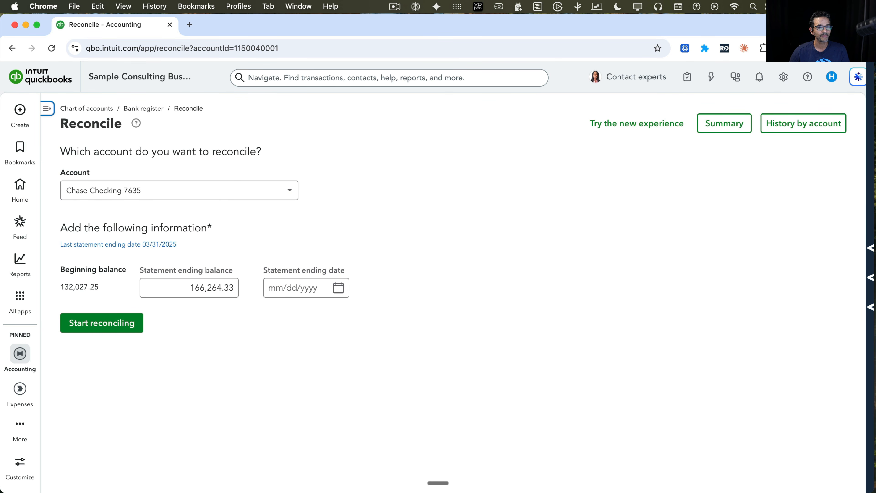
{"action": "left_click_drag", "start_coordinate": [874, 24], "coordinate": [549, 23]}
{"action": "left_click", "coordinate": [517, 25]}
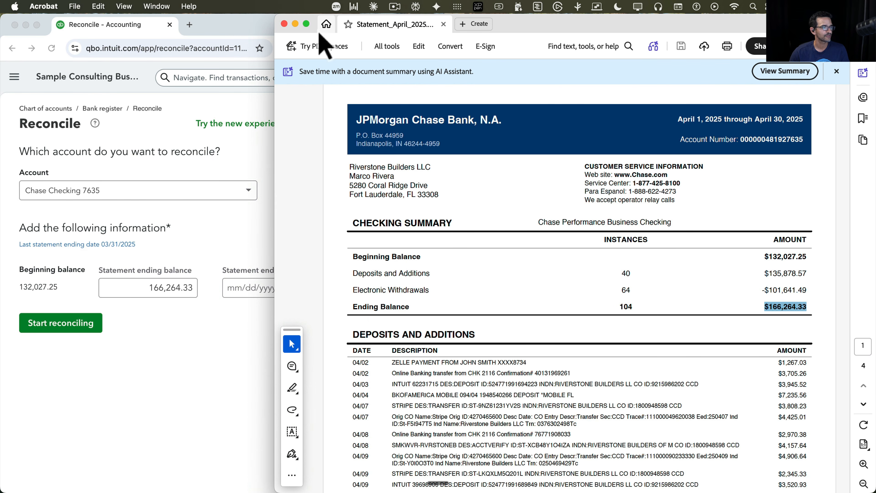
{"action": "left_click_drag", "start_coordinate": [295, 19], "coordinate": [495, 19]}
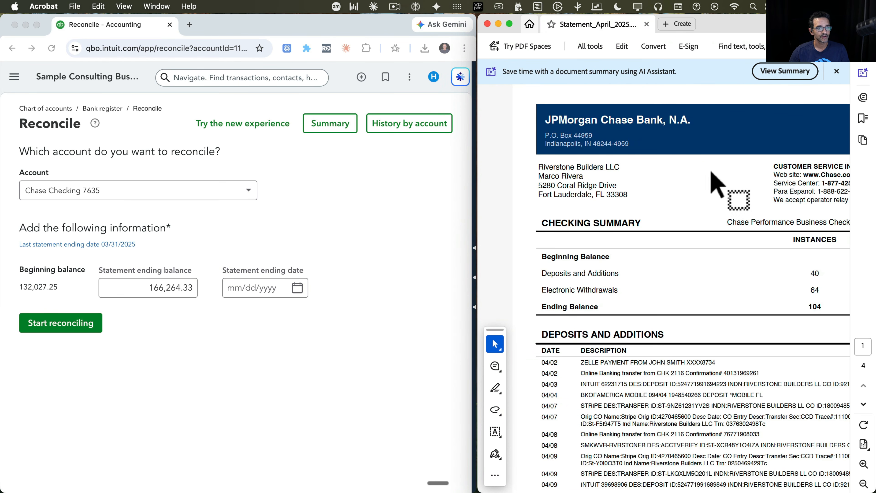
{"action": "key", "text": "super+minus"}
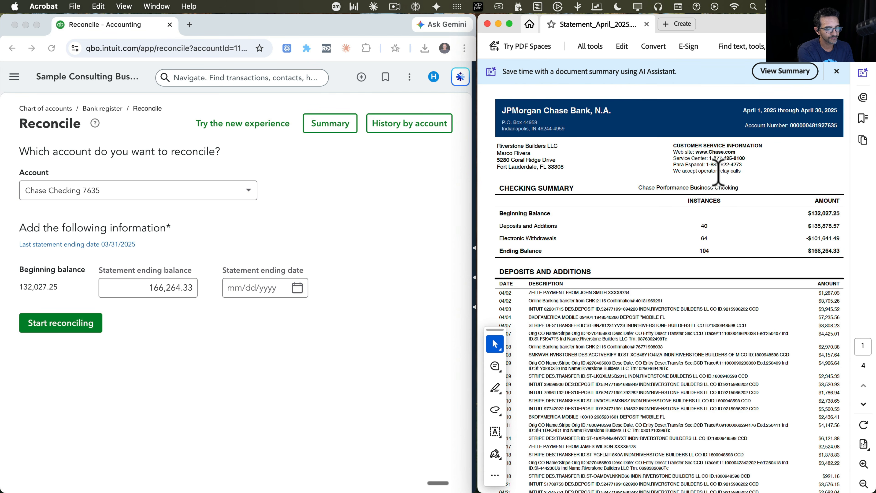
- Check the entered ending balance in QuickBooks and set the statement ending date to 04/30/2026
{"action": "left_click", "coordinate": [146, 290]}
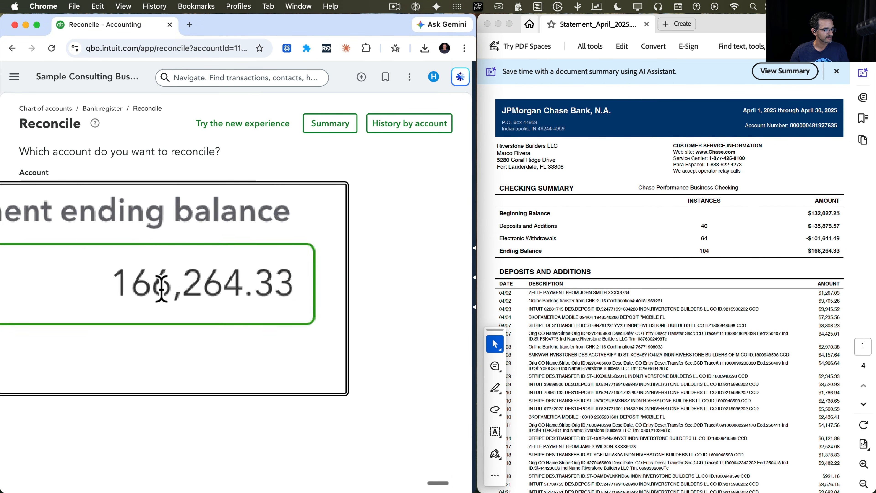
{"action": "left_click", "coordinate": [258, 287]}
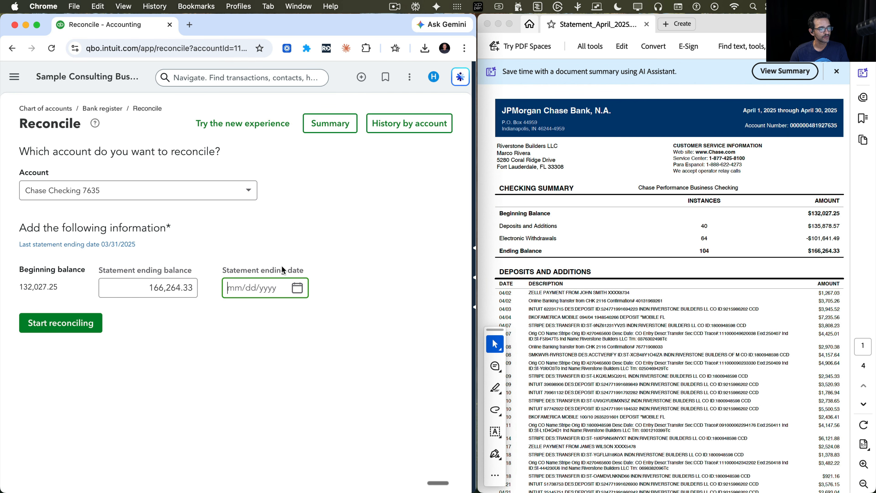
{"action": "left_click", "coordinate": [296, 290]}
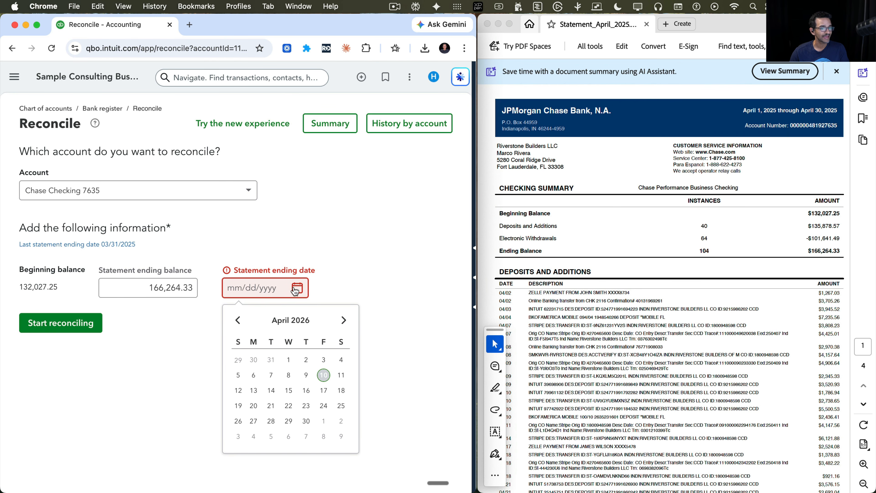
{"action": "left_click", "coordinate": [306, 420]}
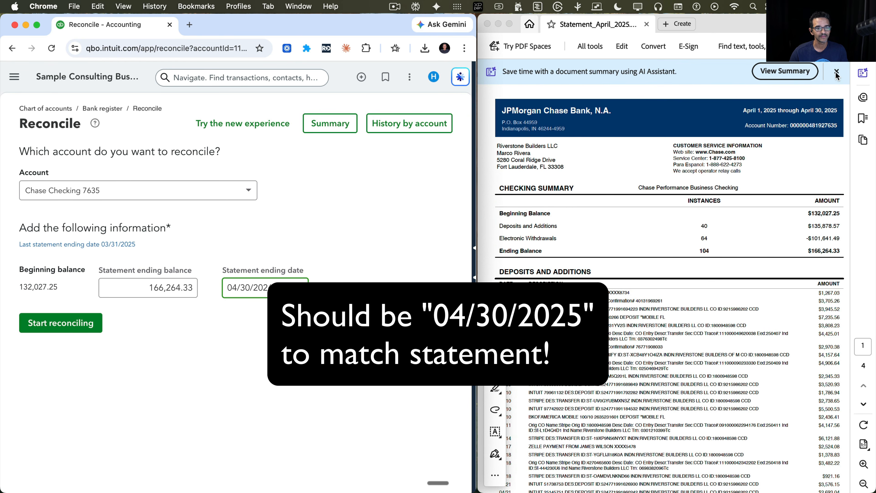
- Dismiss the AI Assistant summary banner above the statement and start reconciling the account in QuickBooks
{"action": "left_click", "coordinate": [837, 72]}
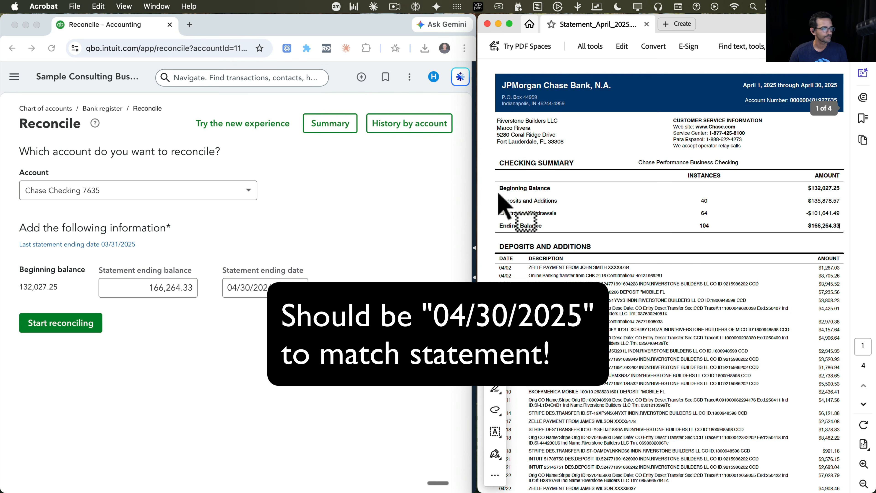
{"action": "left_click", "coordinate": [53, 328]}
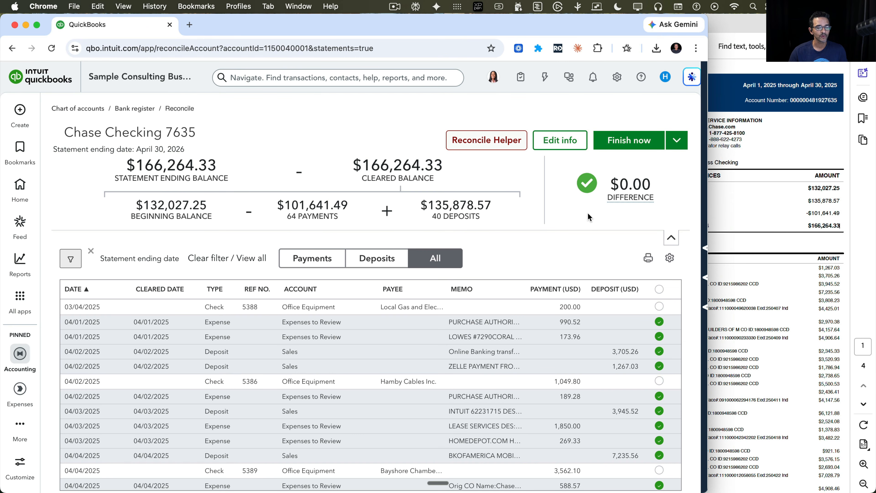
- Check the reconciliation difference and look through the transaction list to see which entries are marked as cleared
{"action": "mouse_move", "coordinate": [650, 197]}
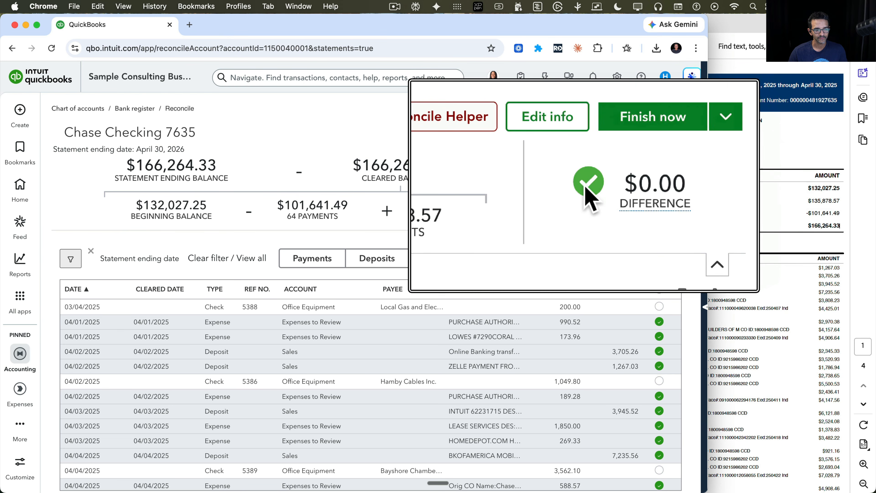
{"action": "scroll", "coordinate": [620, 333], "scroll_direction": "down", "scroll_amount": 5}
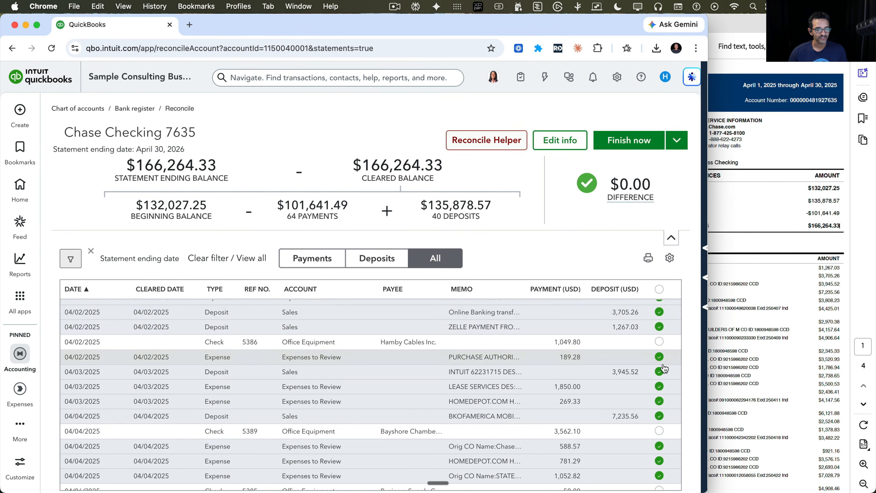
{"action": "scroll", "coordinate": [664, 369], "scroll_direction": "down", "scroll_amount": 9}
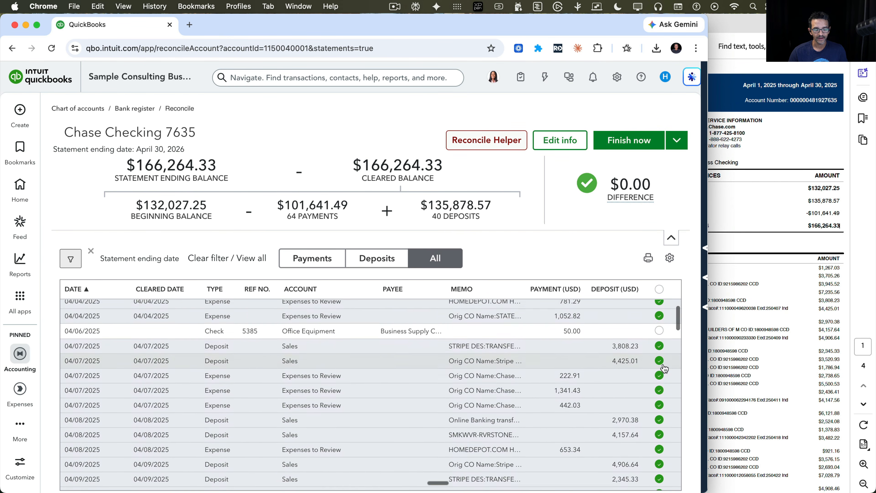
{"action": "scroll", "coordinate": [648, 373], "scroll_direction": "down", "scroll_amount": 15}
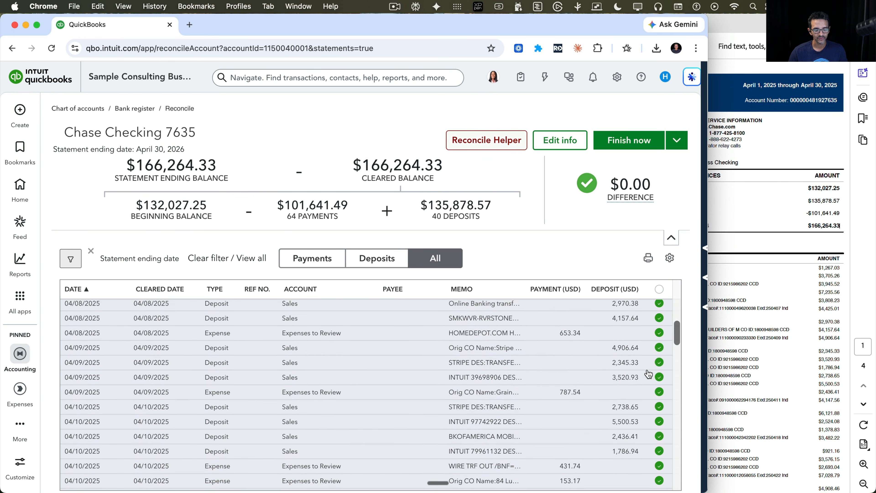
{"action": "scroll", "coordinate": [648, 373], "scroll_direction": "down", "scroll_amount": 20}
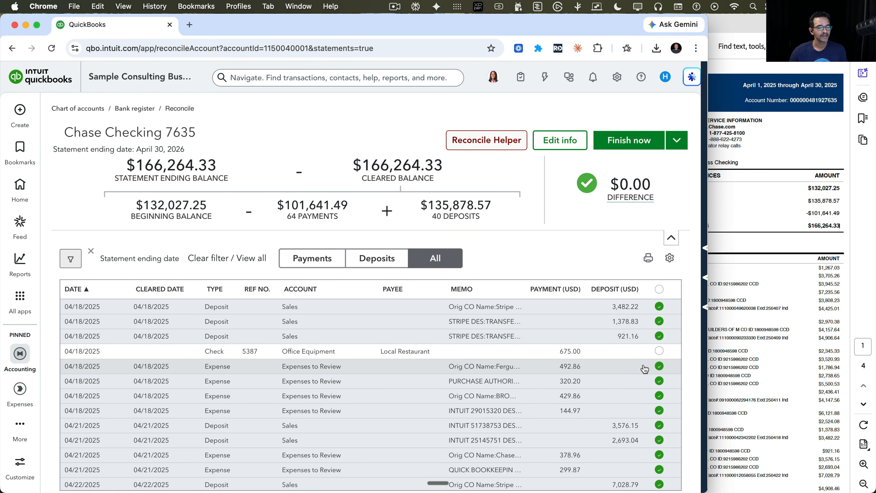
{"action": "scroll", "coordinate": [644, 369], "scroll_direction": "up", "scroll_amount": 15}
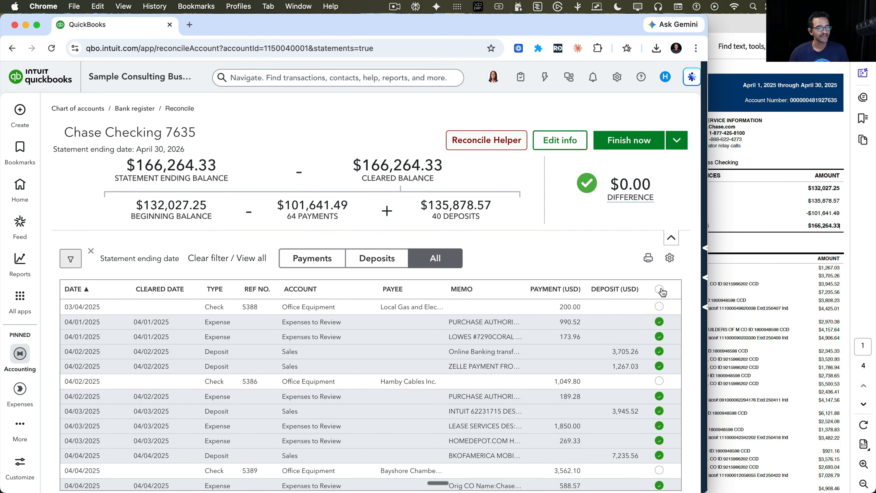
- Select all transactions in the reconciliation and deselect them all so that nothing is marked as cleared
{"action": "left_click", "coordinate": [659, 289]}
{"action": "left_click", "coordinate": [476, 318]}
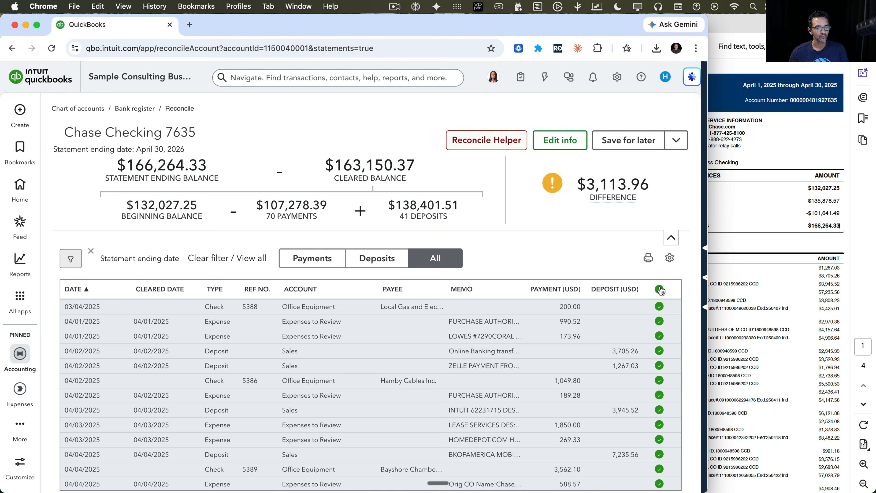
{"action": "left_click", "coordinate": [659, 289]}
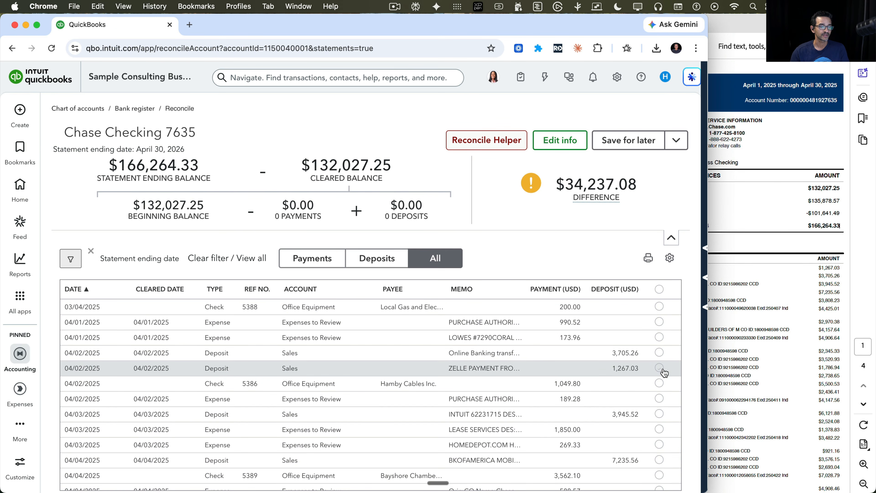
- Narrow the QuickBooks window to sit beside the bank statement and reduce its page zoom until the payment and deposit columns fit
{"action": "left_click_drag", "start_coordinate": [710, 217], "coordinate": [482, 208]}
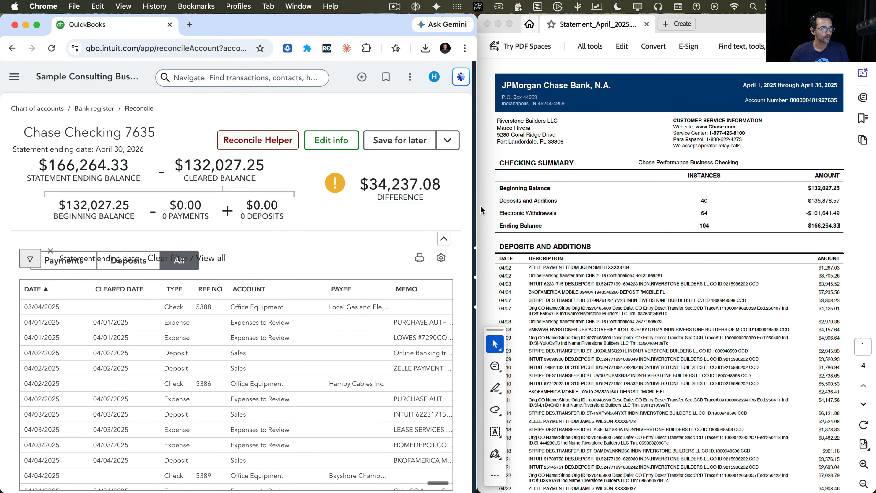
{"action": "key", "text": "super+minus"}
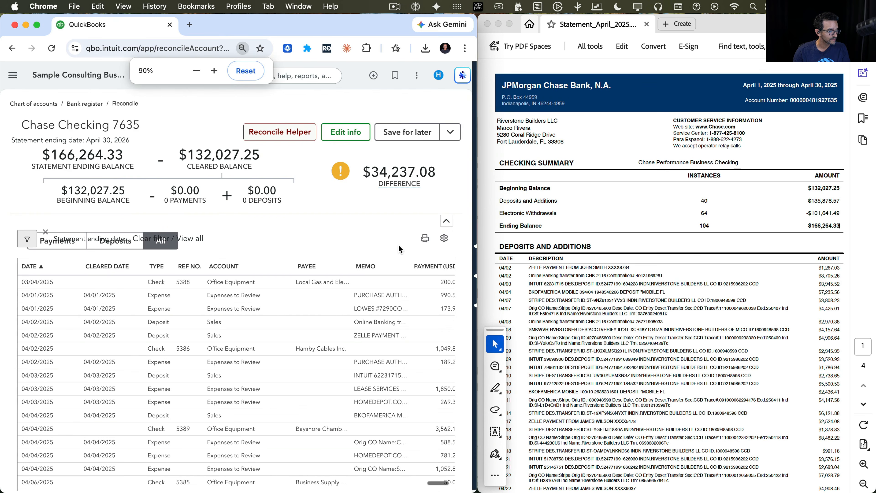
{"action": "key", "text": "super+minus"}
{"action": "key", "text": "super+minus"}
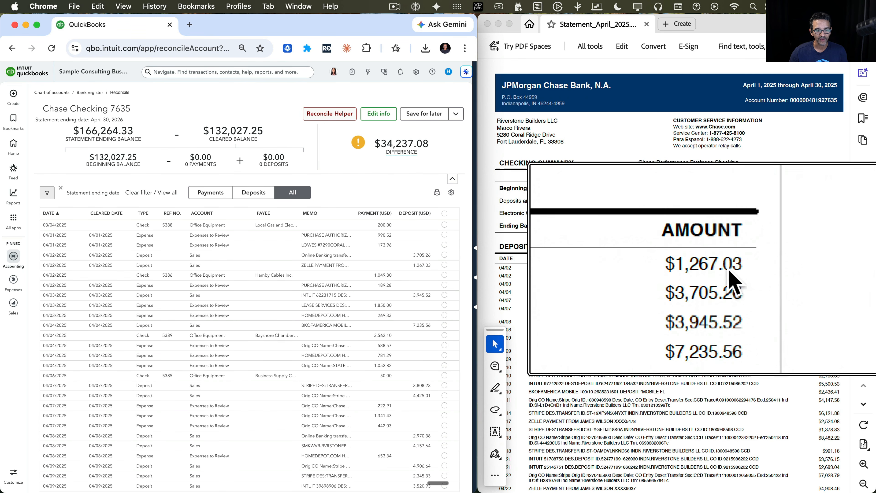
{"action": "scroll", "coordinate": [731, 271], "scroll_direction": "up", "scroll_amount": 5}
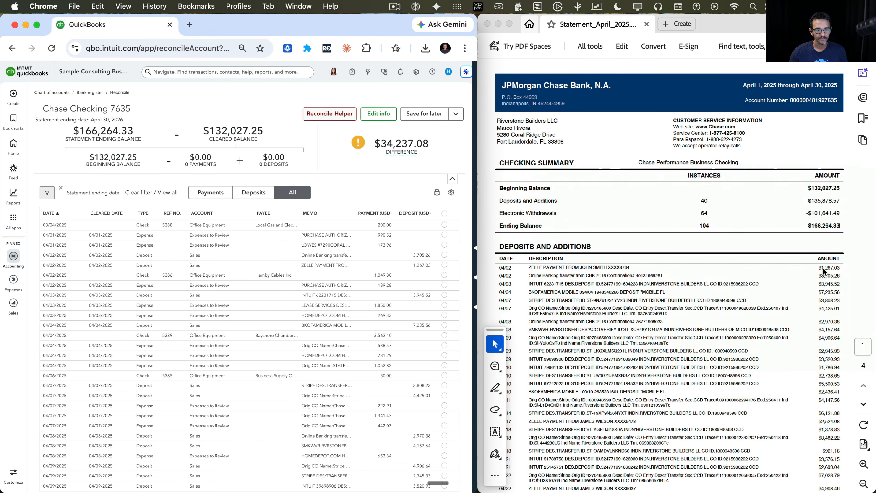
- Highlight the 04/02 Zelle deposit of $1,267.03 on the statement and mark the matching deposit as cleared in QuickBooks
{"action": "left_click", "coordinate": [823, 268]}
{"action": "mouse_move", "coordinate": [823, 273]}
{"action": "left_mouse_down"}
{"action": "mouse_move", "coordinate": [850, 276]}
{"action": "mouse_move", "coordinate": [811, 283]}
{"action": "left_mouse_up"}
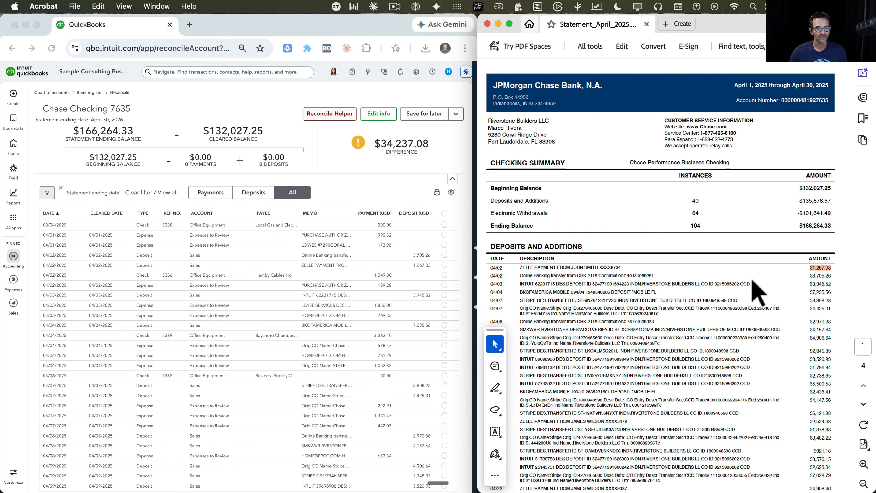
{"action": "left_click", "coordinate": [752, 281]}
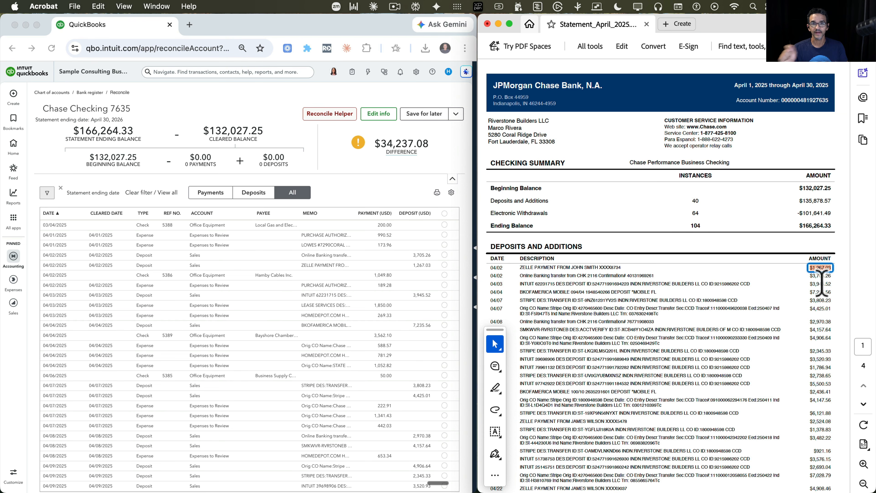
{"action": "left_click", "coordinate": [447, 267]}
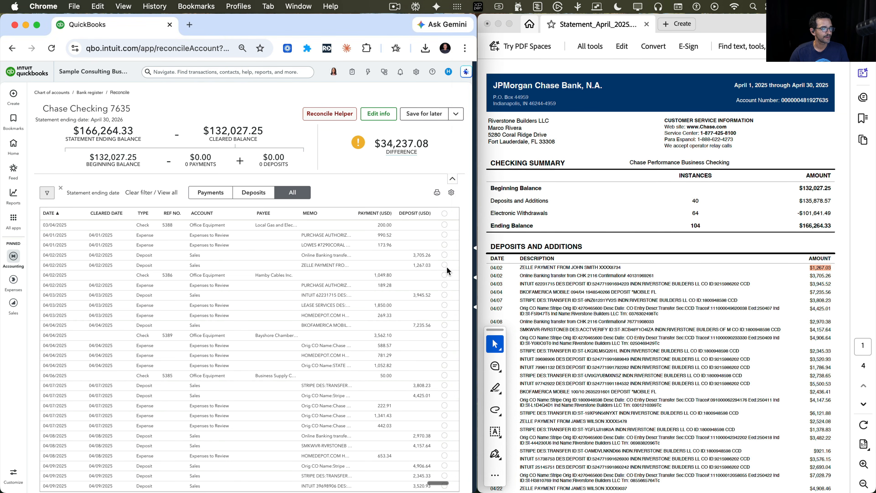
{"action": "left_click", "coordinate": [447, 267]}
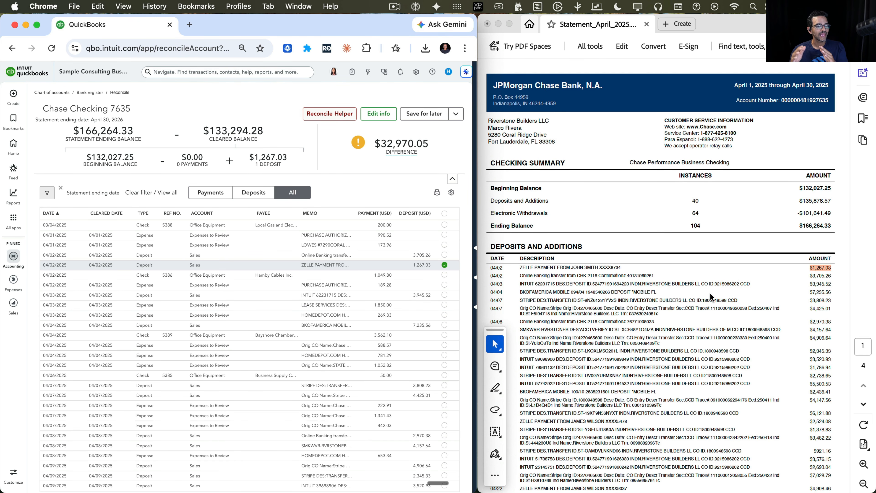
{"action": "left_click", "coordinate": [809, 278]}
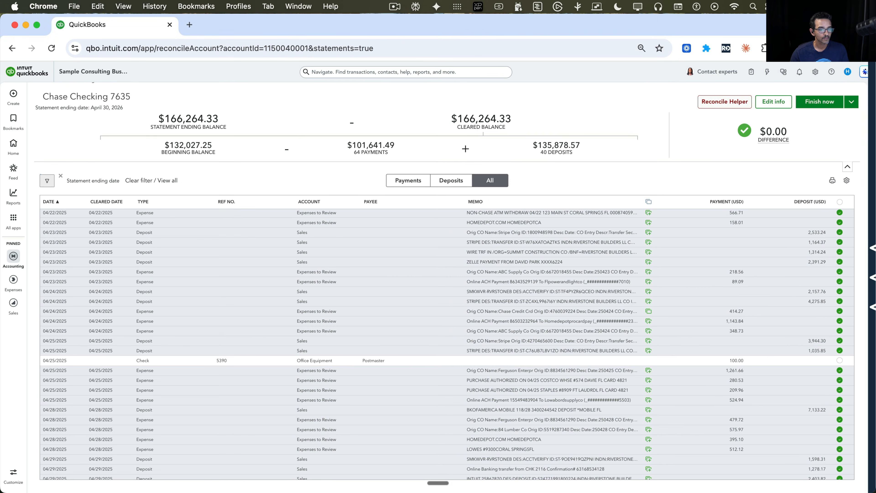
- Enlarge the QuickBooks page to 90% and review the difference and the cleared marks from the first to the last transaction
{"action": "mouse_move", "coordinate": [779, 131]}
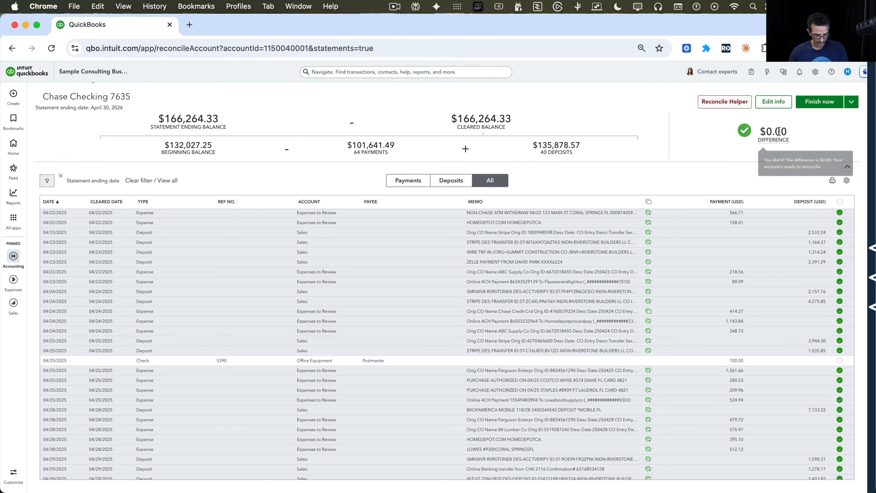
{"action": "key", "text": "super+equal"}
{"action": "key", "text": "super+equal"}
{"action": "key", "text": "super+equal"}
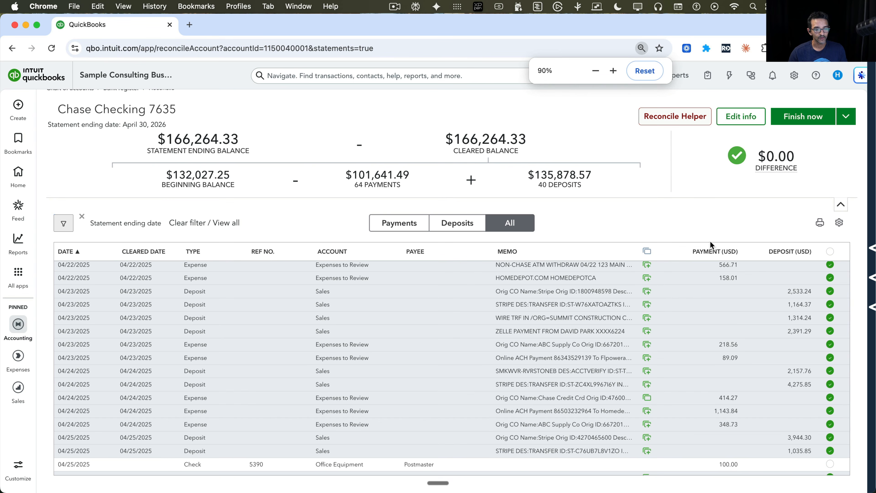
{"action": "scroll", "coordinate": [822, 337], "scroll_direction": "down", "scroll_amount": 15}
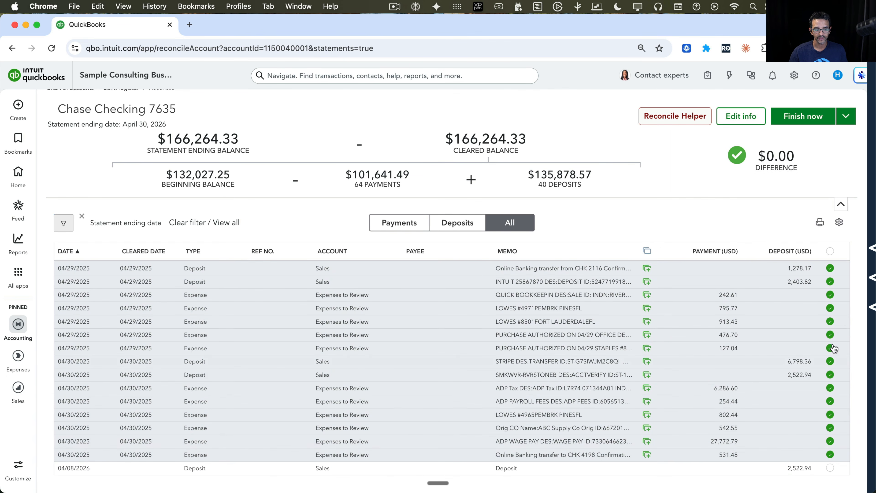
{"action": "scroll", "coordinate": [833, 348], "scroll_direction": "up", "scroll_amount": 20}
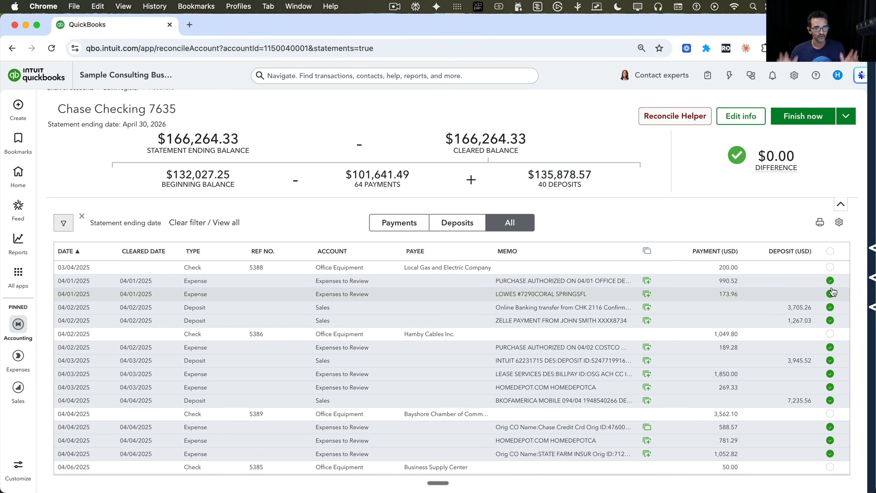
{"action": "mouse_move", "coordinate": [773, 163]}
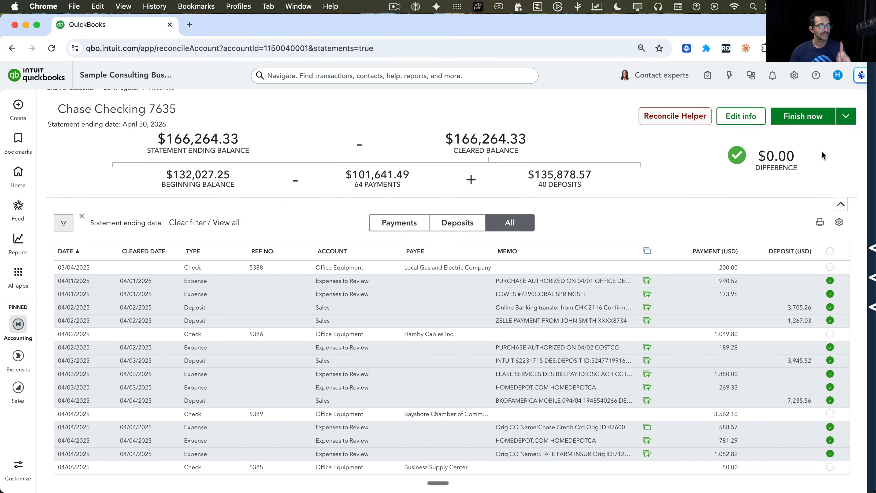
- Select all 111 transactions, confirm the selection, and unmark them all to restart with an empty reconciliation
{"action": "left_click", "coordinate": [830, 251]}
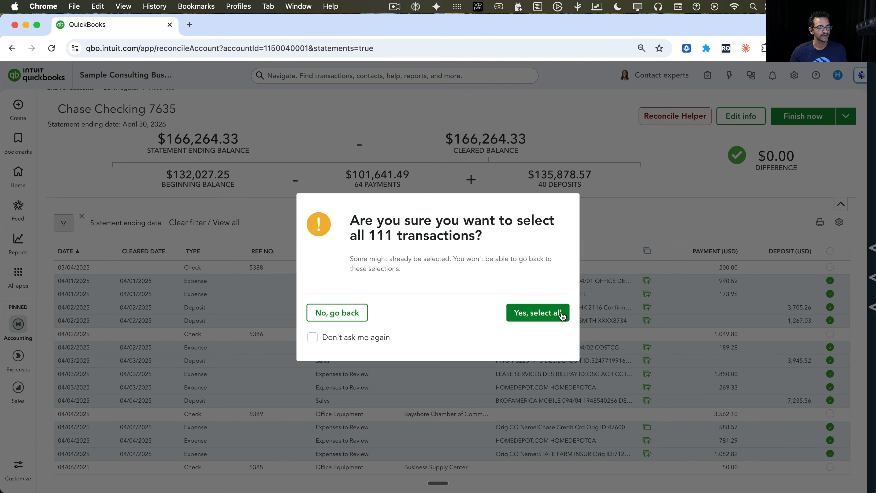
{"action": "left_click", "coordinate": [561, 315]}
{"action": "left_click", "coordinate": [831, 251]}
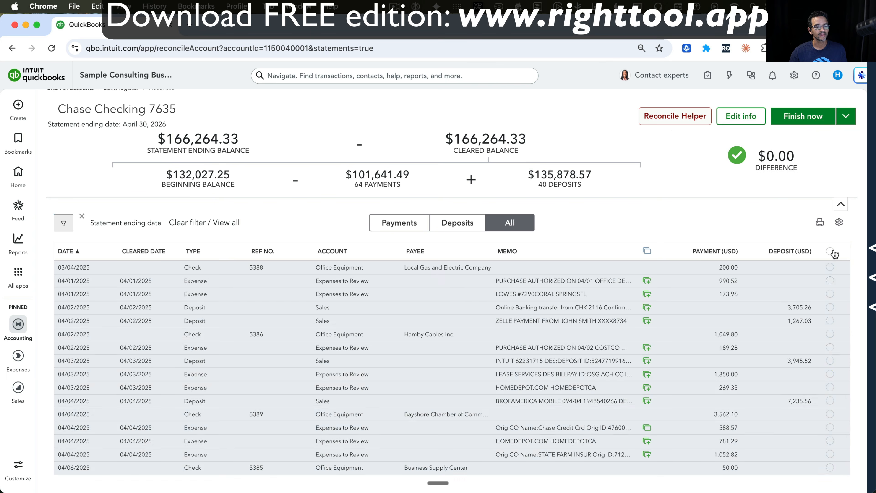
- Expand the RightTool sidebar, open its settings, and check the Reconcile Helper option under Reconcile PRO
{"action": "left_click", "coordinate": [869, 229]}
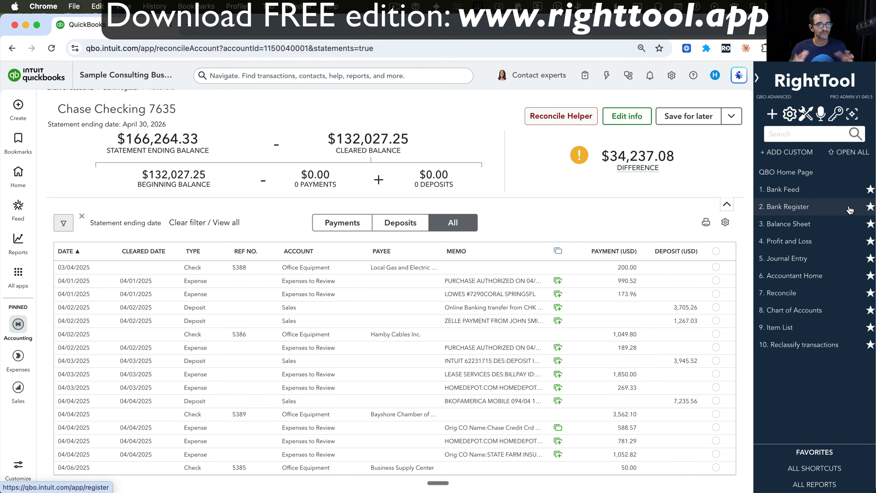
{"action": "left_click", "coordinate": [806, 114]}
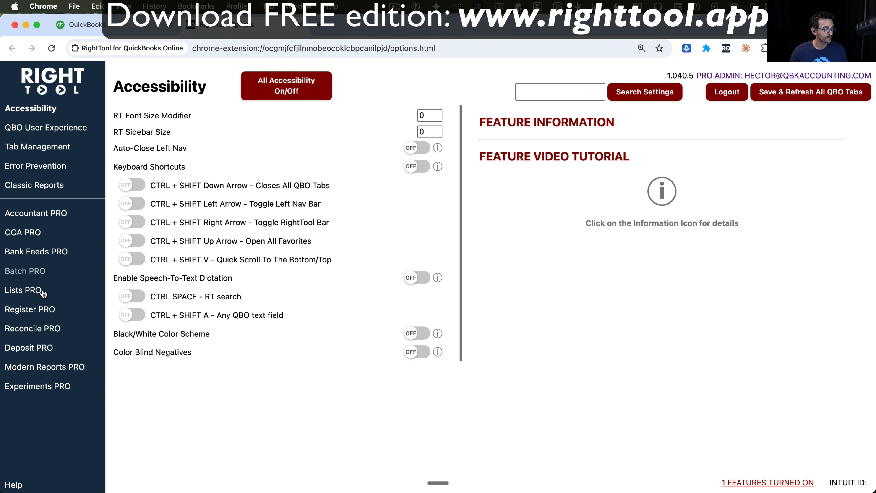
{"action": "left_click", "coordinate": [20, 328]}
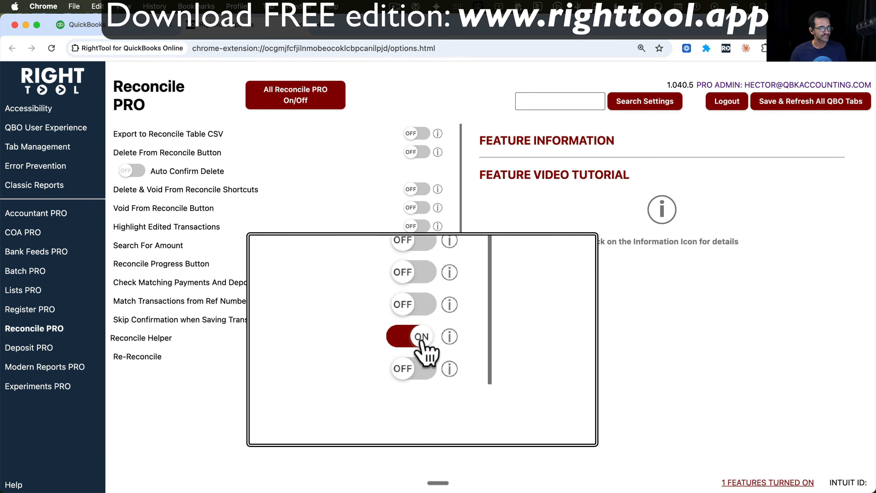
- Return to the QuickBooks reconciliation and launch Reconcile Helper to view its QuickBooks transactions and bank statement upload area
{"action": "left_click", "coordinate": [92, 25]}
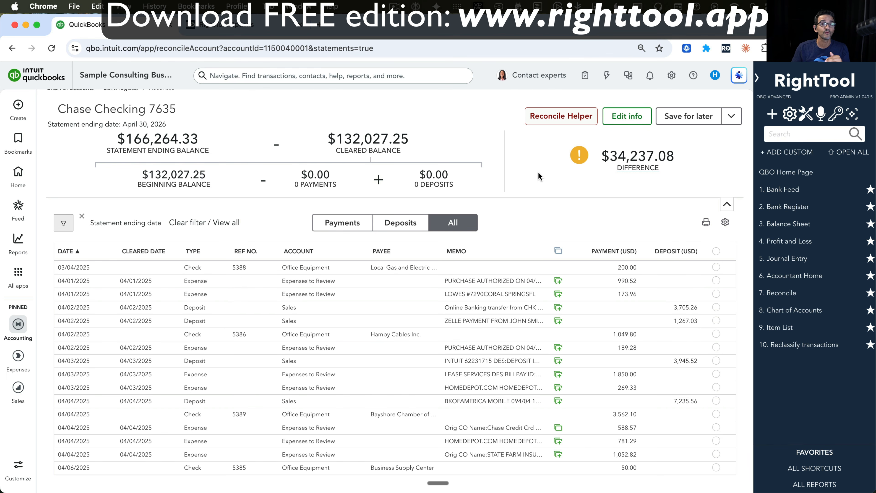
{"action": "scroll", "coordinate": [554, 120], "scroll_direction": "up", "scroll_amount": 5}
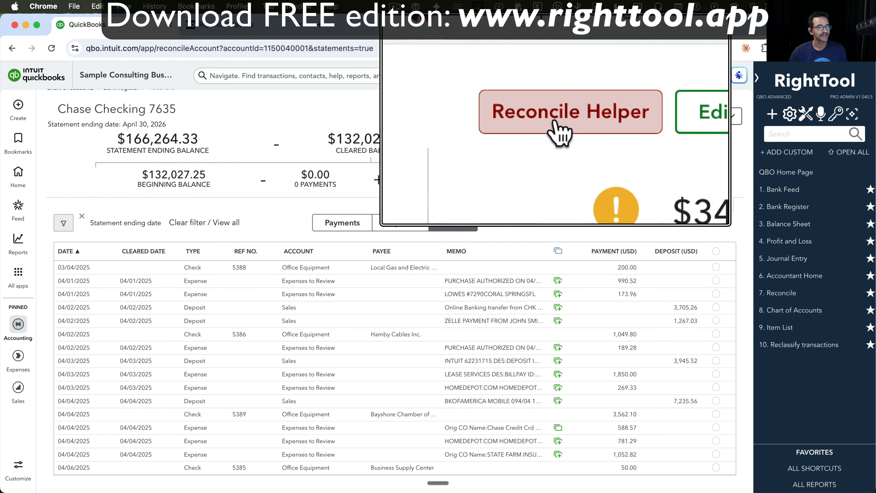
{"action": "left_click", "coordinate": [555, 119]}
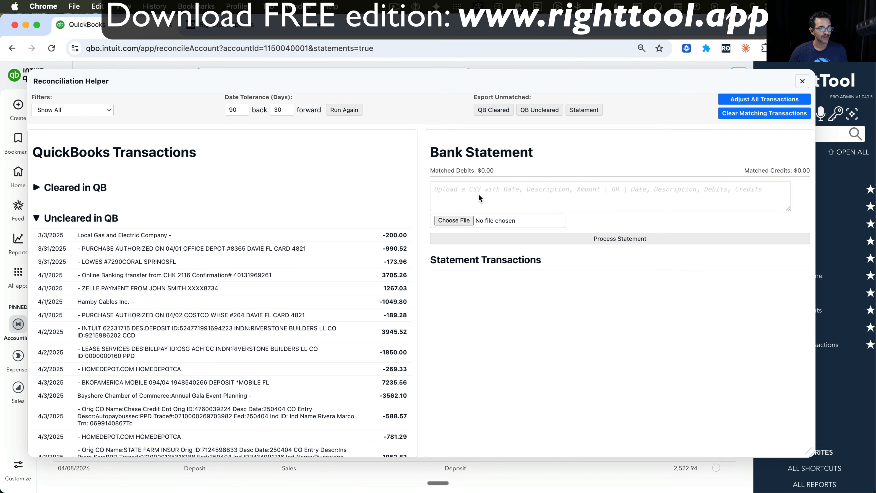
{"action": "scroll", "coordinate": [478, 194], "scroll_direction": "up", "scroll_amount": 5}
{"action": "scroll", "coordinate": [478, 194], "scroll_direction": "down", "scroll_amount": 5}
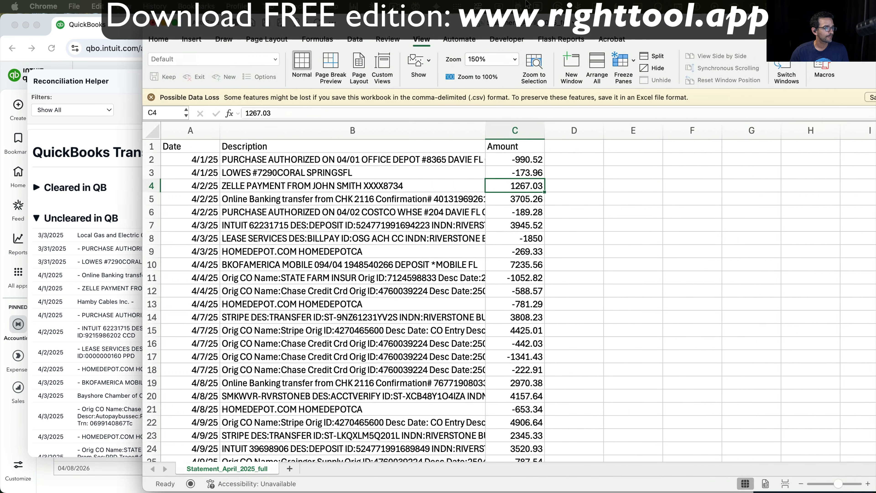
- In Excel, examine the Date, Description and Amount columns of Statement_April_2025_full and select cells A2:C18
{"action": "scroll", "coordinate": [162, 266], "scroll_direction": "down", "scroll_amount": 15}
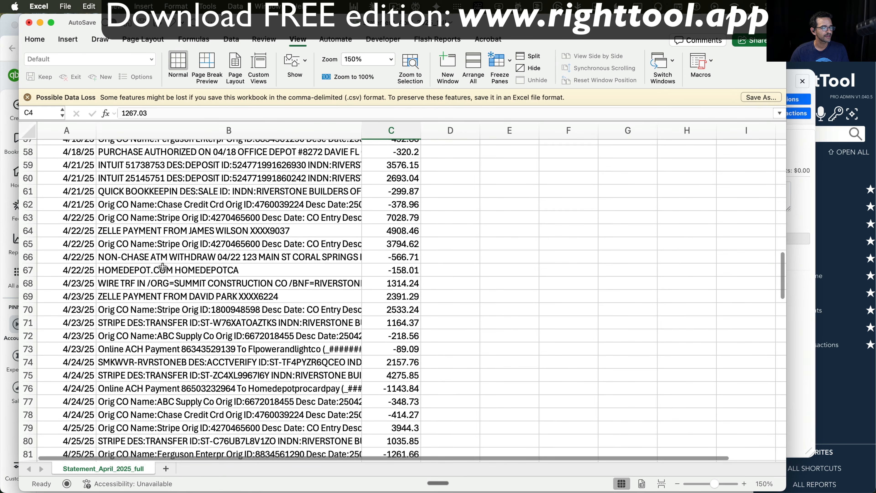
{"action": "scroll", "coordinate": [162, 266], "scroll_direction": "up", "scroll_amount": 15}
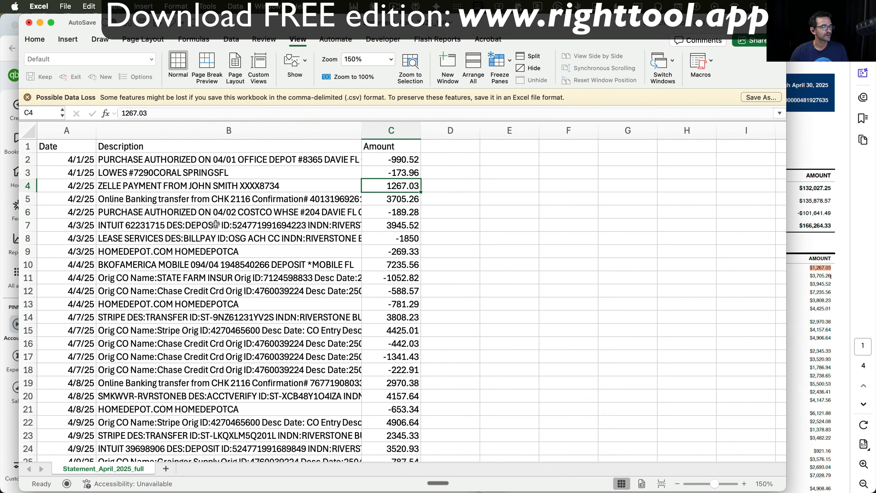
{"action": "scroll", "coordinate": [215, 223], "scroll_direction": "down", "scroll_amount": 3}
{"action": "scroll", "coordinate": [169, 209], "scroll_direction": "up", "scroll_amount": 3}
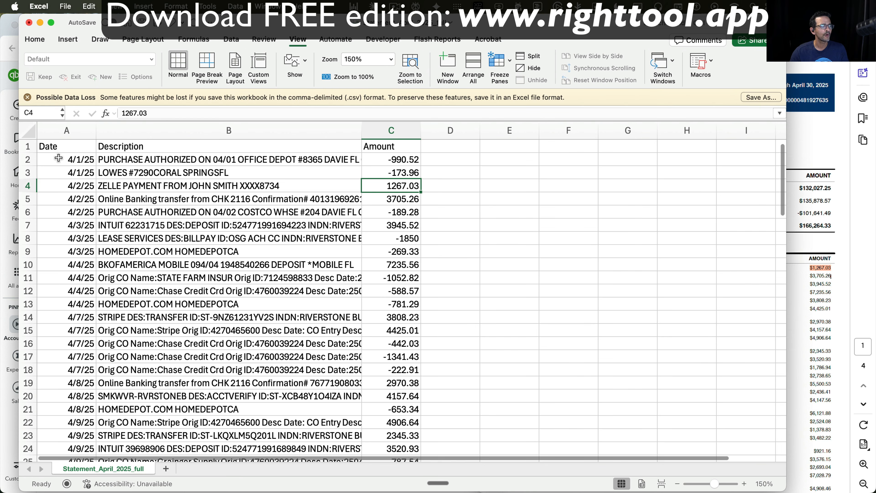
{"action": "left_click_drag", "start_coordinate": [58, 157], "coordinate": [393, 366]}
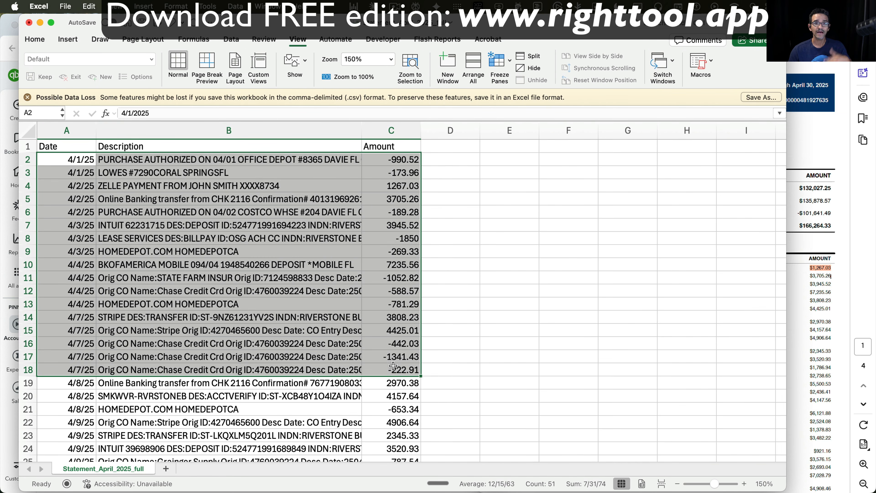
- Look through the remaining rows of Statement_April_2025_full, and close the PDF bank statement and the spreadsheet to return to Reconcile Helper
{"action": "scroll", "coordinate": [352, 373], "scroll_direction": "down", "scroll_amount": 5}
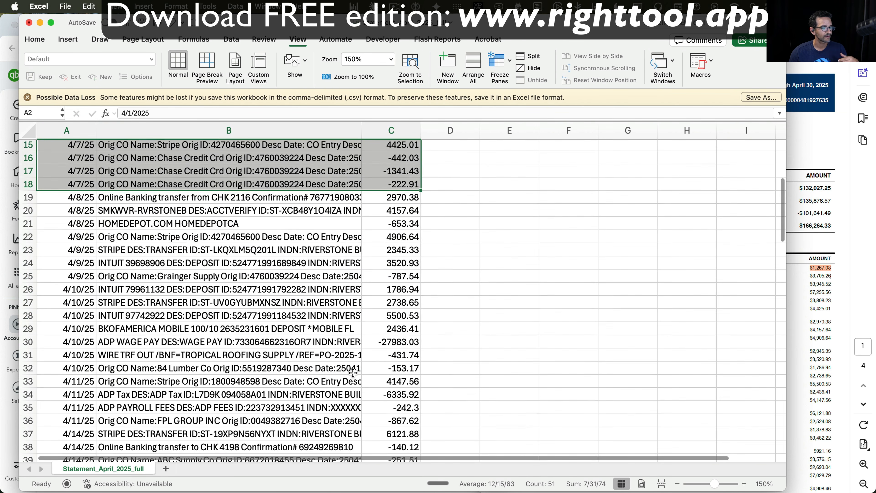
{"action": "scroll", "coordinate": [352, 373], "scroll_direction": "down", "scroll_amount": 10}
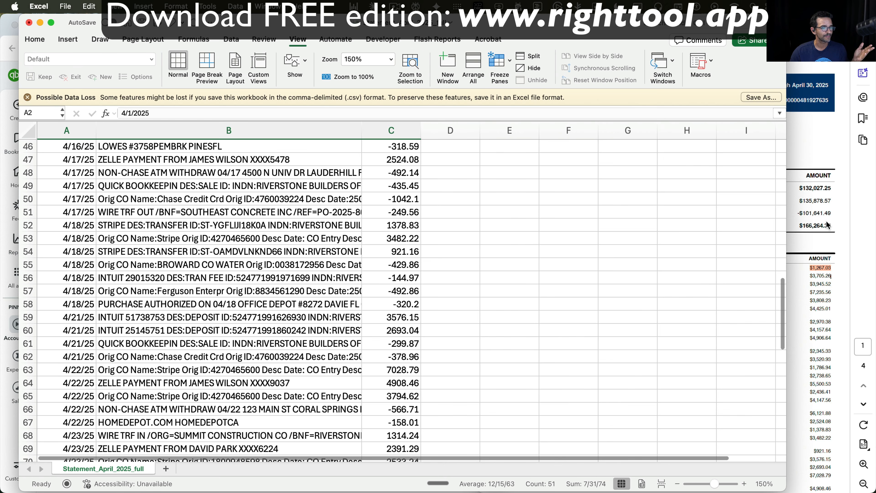
{"action": "left_click", "coordinate": [827, 224]}
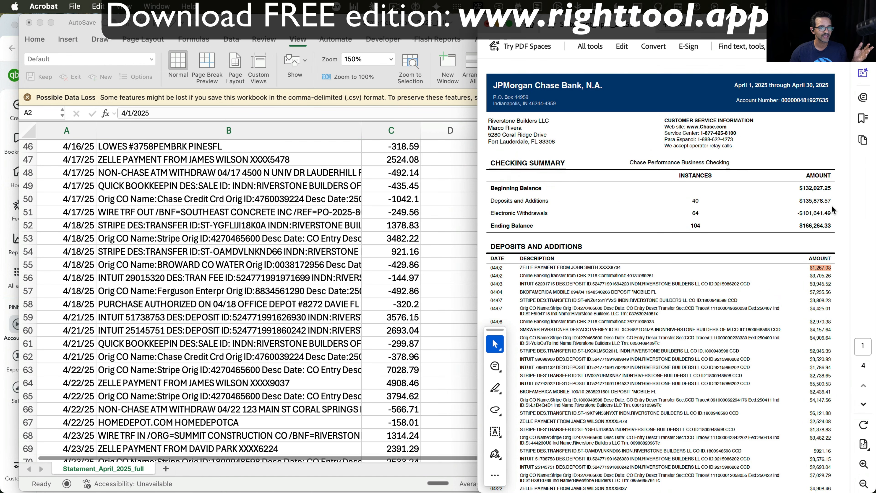
{"action": "left_click", "coordinate": [488, 25]}
{"action": "left_click", "coordinate": [452, 227]}
{"action": "left_click", "coordinate": [124, 200]}
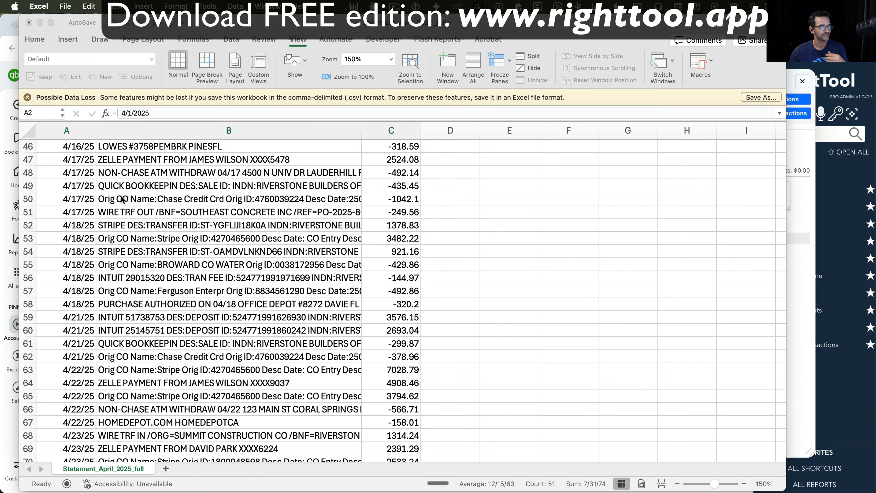
{"action": "scroll", "coordinate": [226, 245], "scroll_direction": "up", "scroll_amount": 15}
{"action": "left_click", "coordinate": [224, 243]}
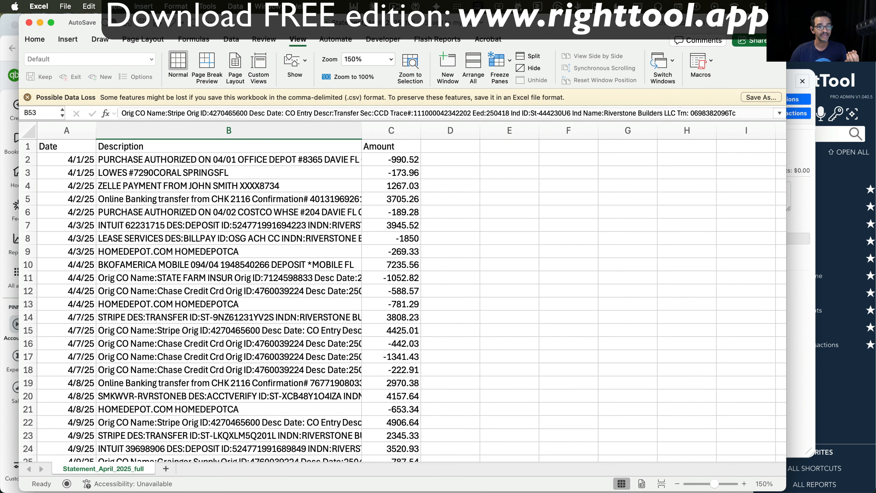
{"action": "left_click", "coordinate": [31, 23]}
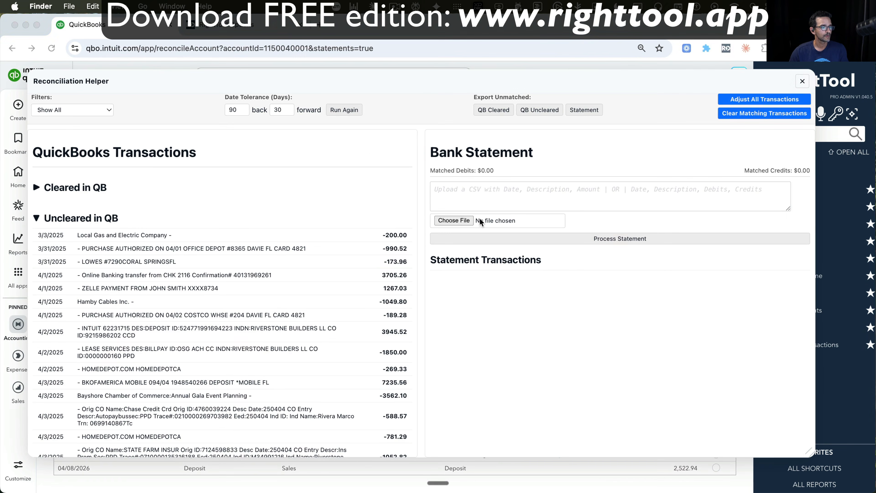
- Load Statement_April_2025_full.csv as the bank statement in Reconcile Helper and match it against the QuickBooks transactions
{"action": "left_click", "coordinate": [455, 218]}
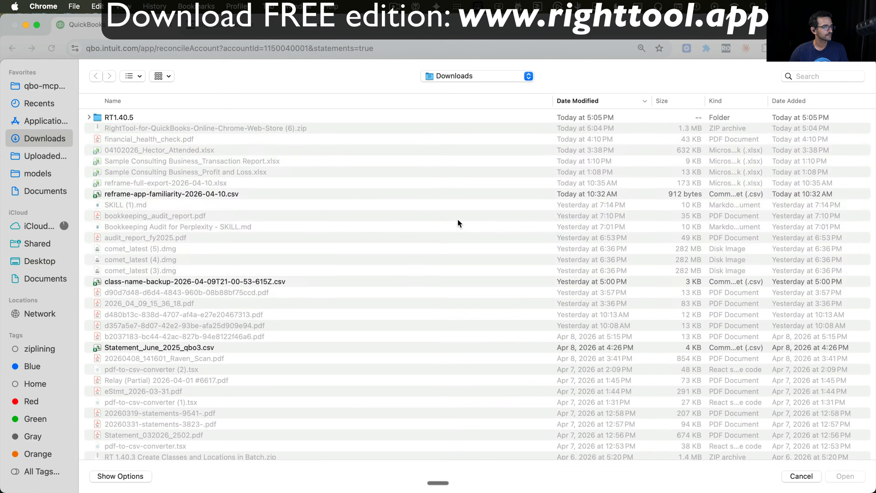
{"action": "key", "text": "super+shift+d"}
{"action": "double_click", "coordinate": [137, 118]}
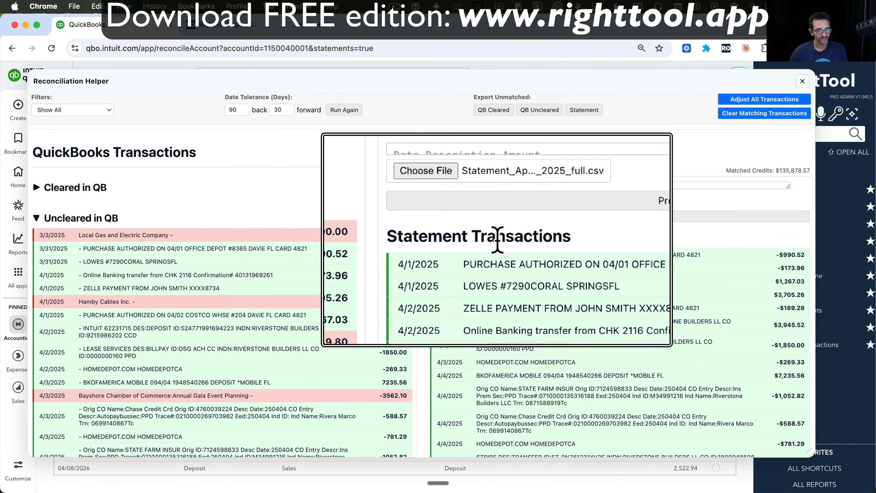
- Compare the green matched and red unmatched rows in the statement and uncleared QuickBooks transaction lists
{"action": "scroll", "coordinate": [569, 294], "scroll_direction": "down", "scroll_amount": 15}
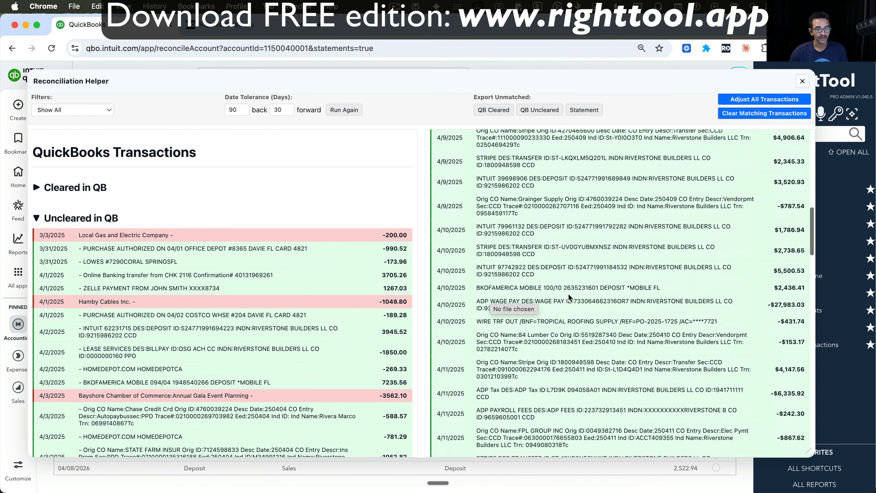
{"action": "scroll", "coordinate": [568, 294], "scroll_direction": "down", "scroll_amount": 15}
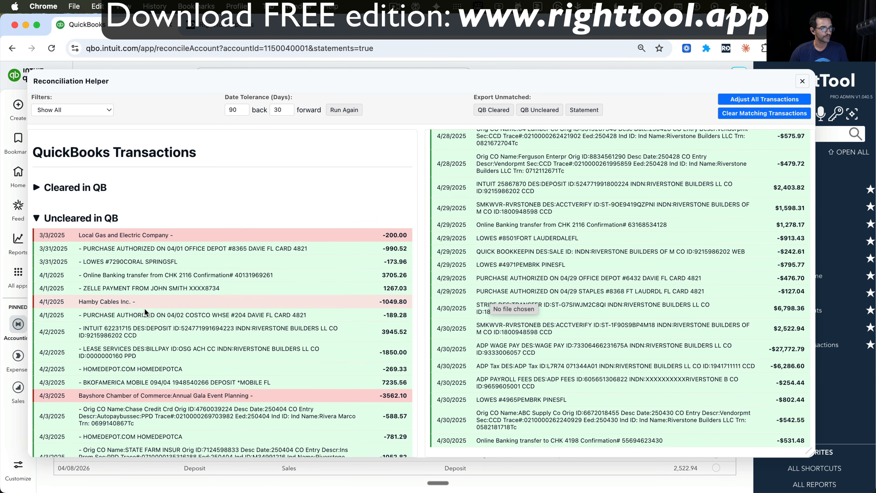
{"action": "scroll", "coordinate": [155, 313], "scroll_direction": "down", "scroll_amount": 15}
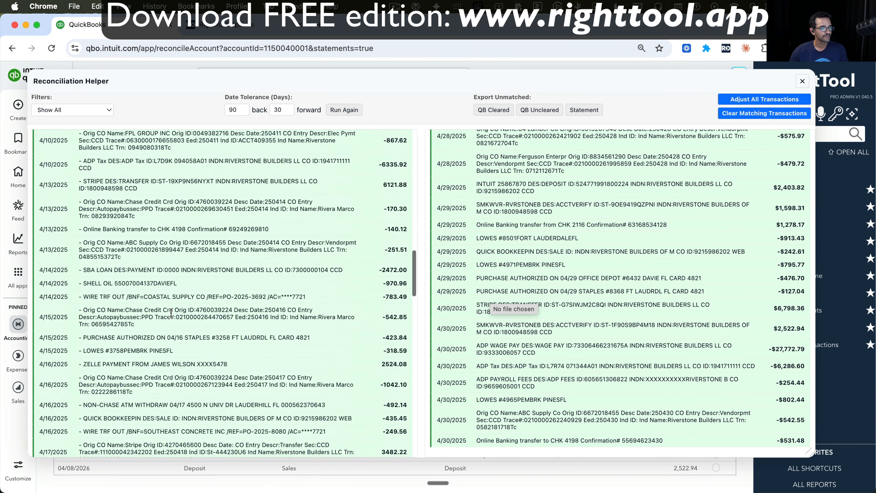
{"action": "scroll", "coordinate": [171, 313], "scroll_direction": "down", "scroll_amount": 15}
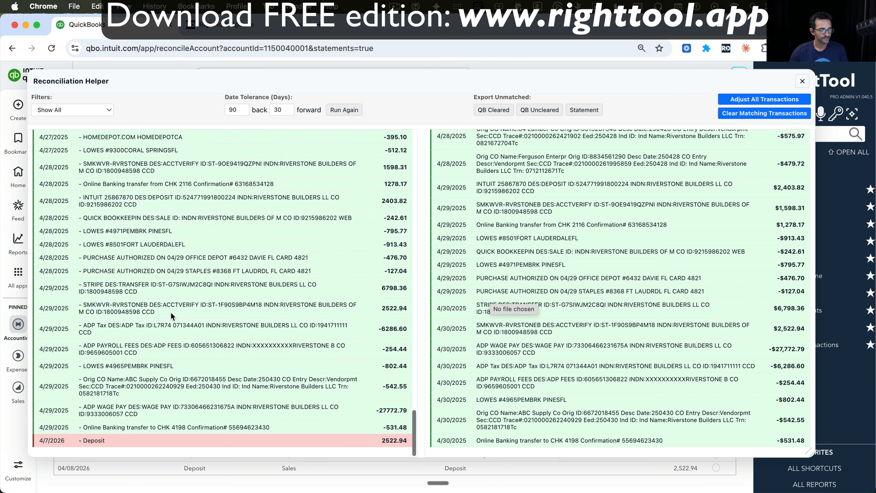
- Adjust all transactions so that every matched one is cleared, confirm the batch update, and close Reconcile Helper to check the difference
{"action": "left_click", "coordinate": [769, 100]}
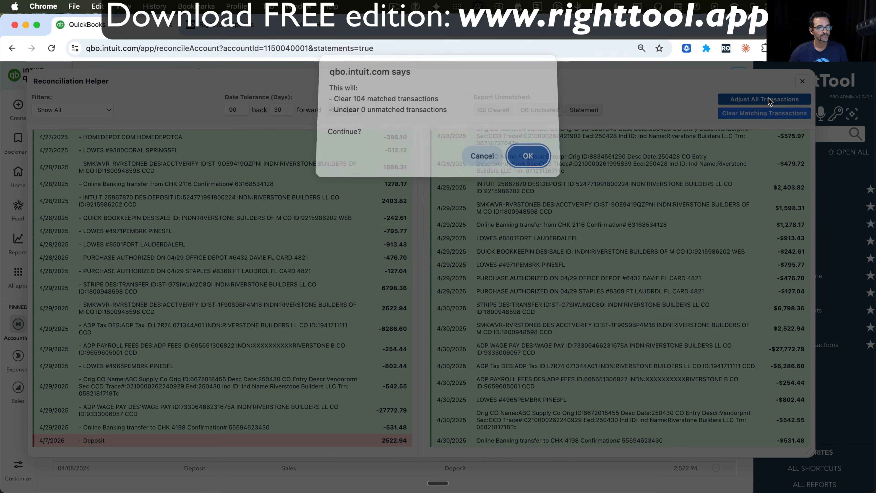
{"action": "left_click", "coordinate": [538, 167]}
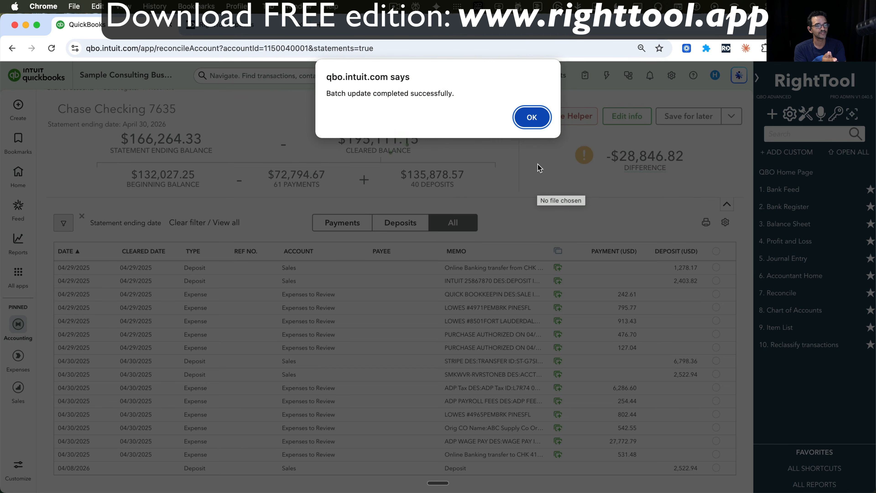
{"action": "left_click", "coordinate": [533, 118]}
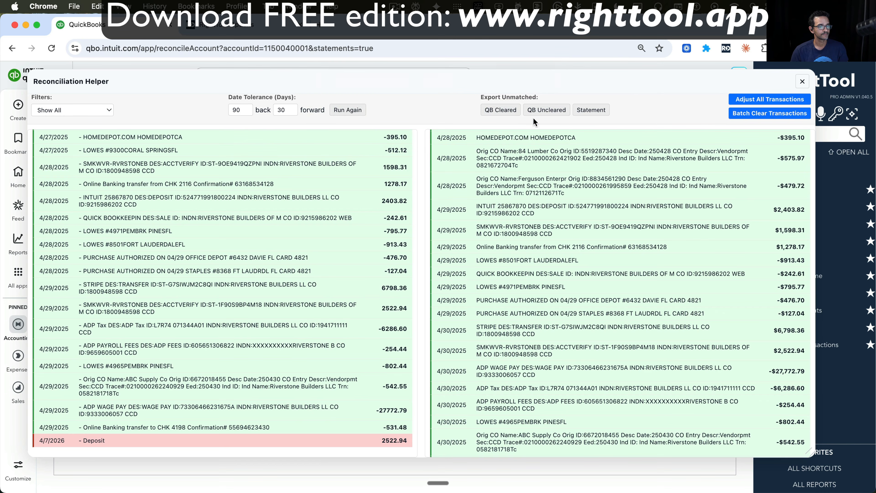
{"action": "left_click", "coordinate": [805, 83]}
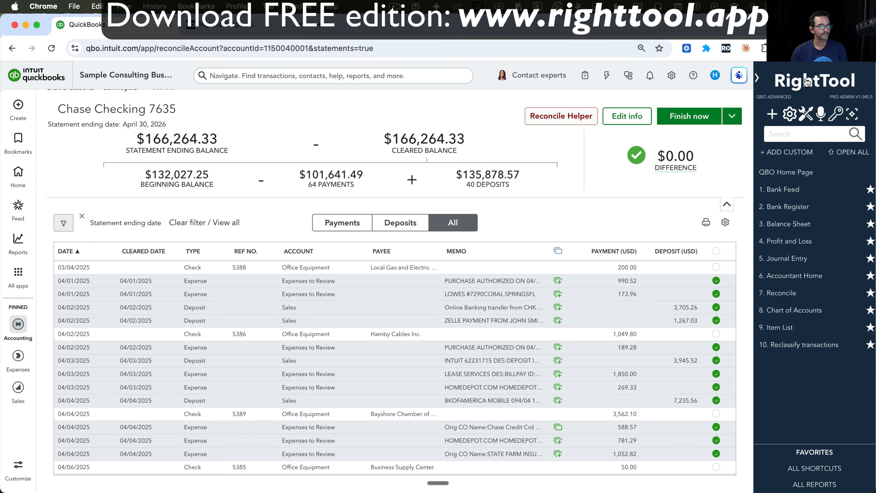
{"action": "mouse_move", "coordinate": [677, 152]}
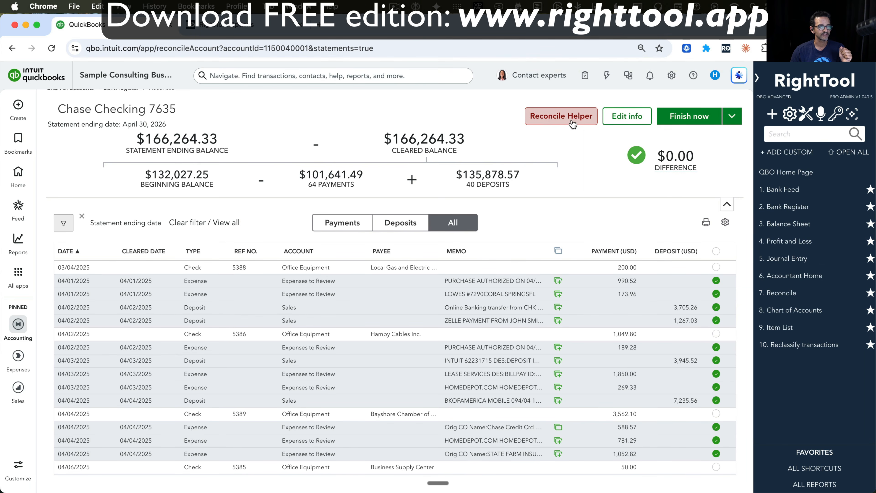
- Reopen Reconcile Helper and export the uncleared QuickBooks transactions that have no match on the statement
{"action": "left_click", "coordinate": [561, 116]}
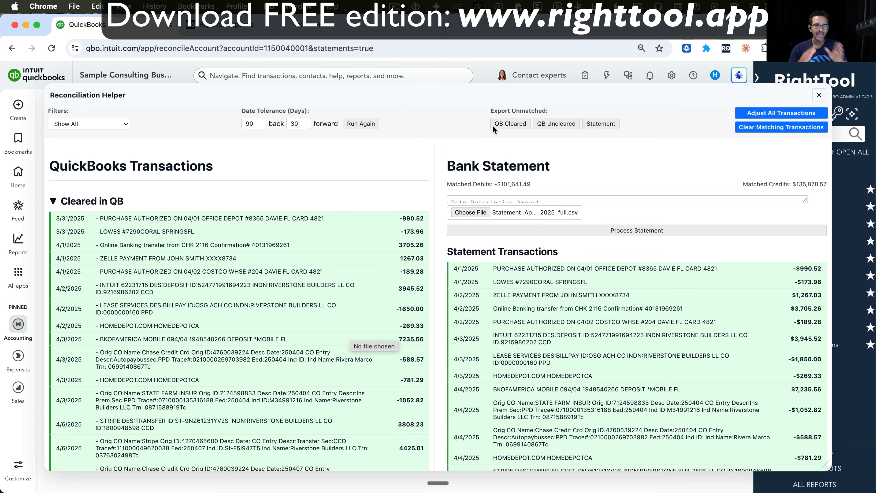
{"action": "scroll", "coordinate": [291, 355], "scroll_direction": "down", "scroll_amount": 20}
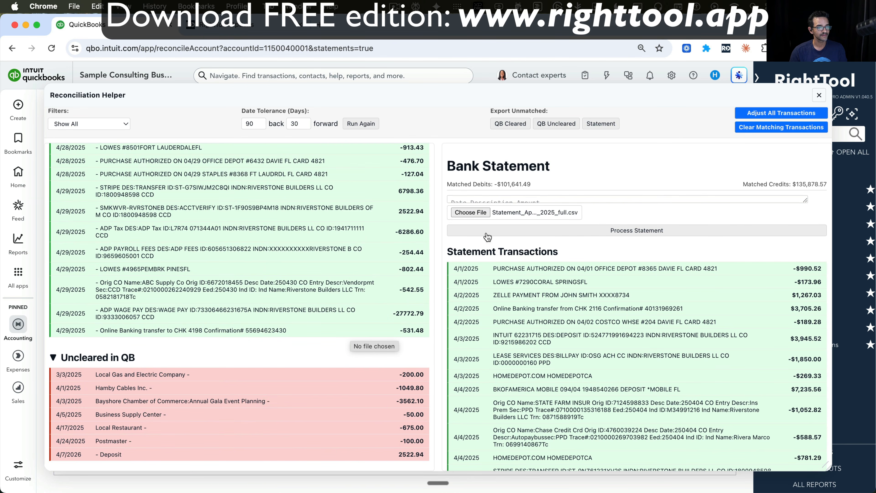
{"action": "left_click", "coordinate": [558, 124]}
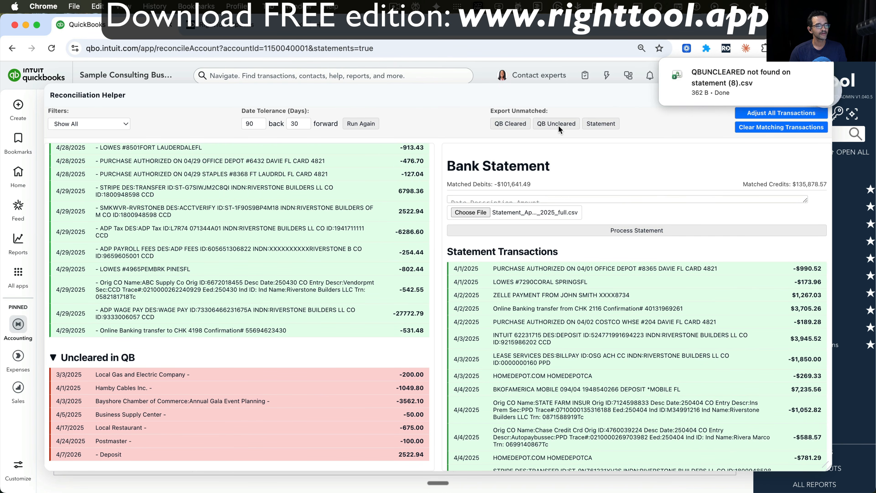
- Open the exported QBUNCLEARED not found on statement CSV in Excel, examine its transactions in rows 2 to 8, and close it
{"action": "left_click", "coordinate": [705, 84]}
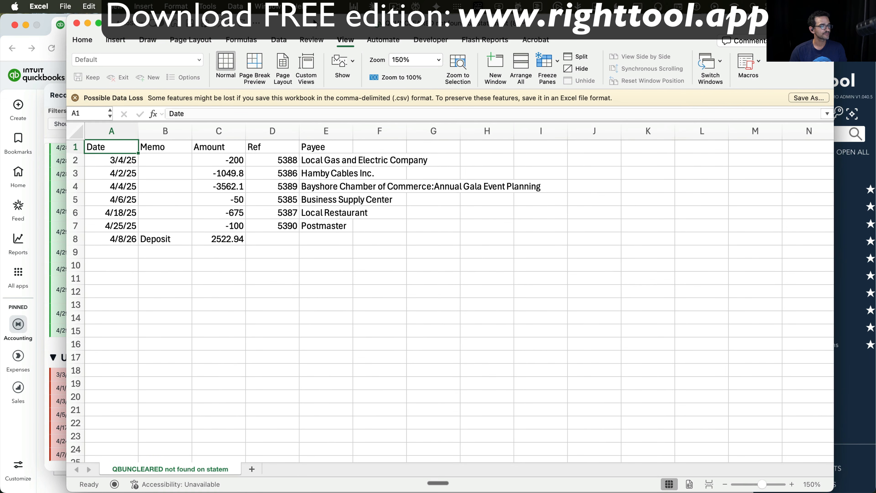
{"action": "left_click_drag", "start_coordinate": [116, 160], "coordinate": [398, 244]}
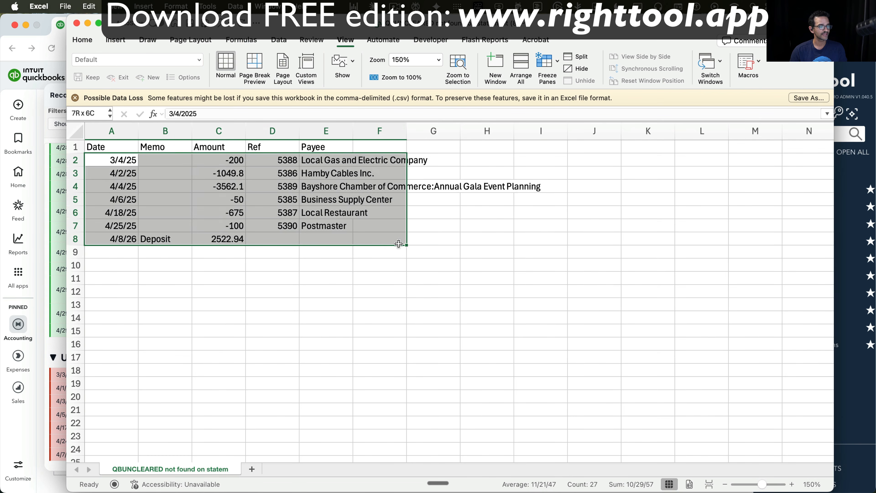
{"action": "left_click", "coordinate": [368, 265]}
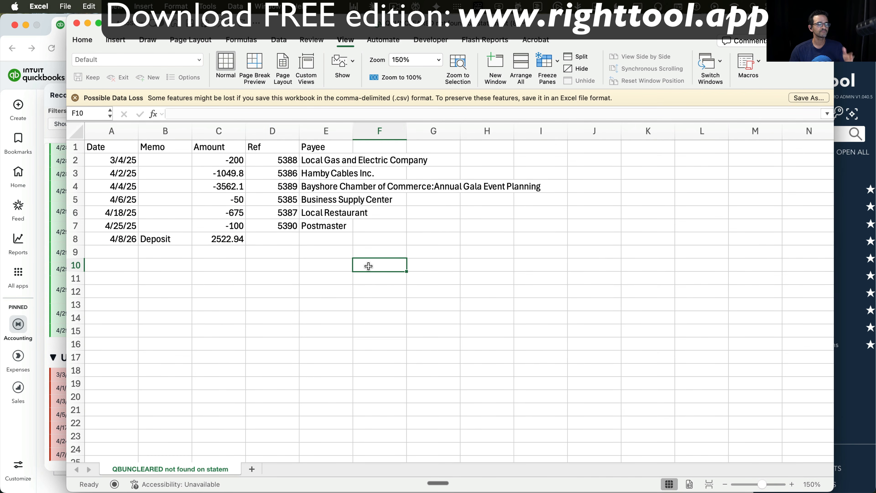
{"action": "left_click", "coordinate": [76, 24]}
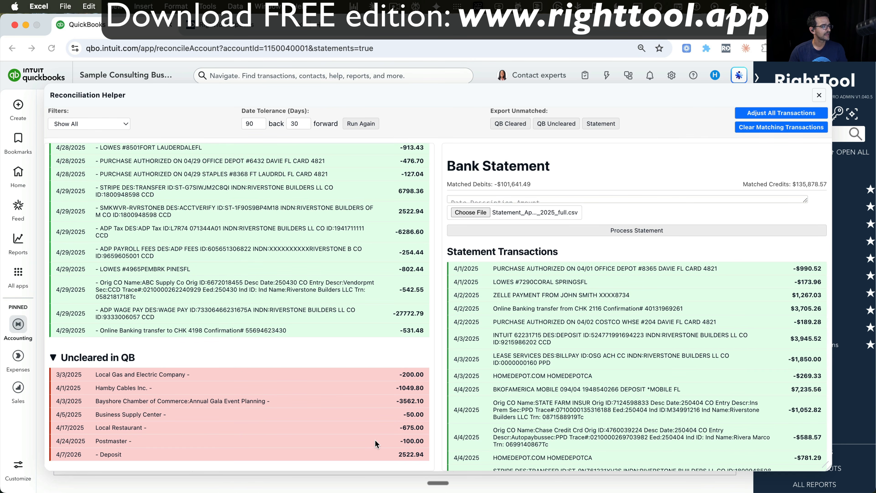
- Void the unmatched Hamby Cables Inc. transaction of -1049.80 from the Uncleared in QB list and confirm
{"action": "left_click", "coordinate": [133, 389]}
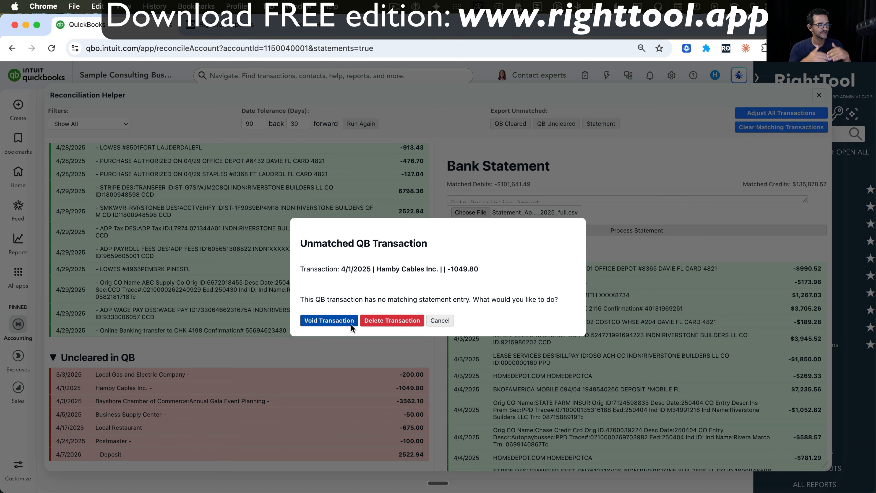
{"action": "left_click", "coordinate": [330, 321]}
{"action": "left_click", "coordinate": [528, 140]}
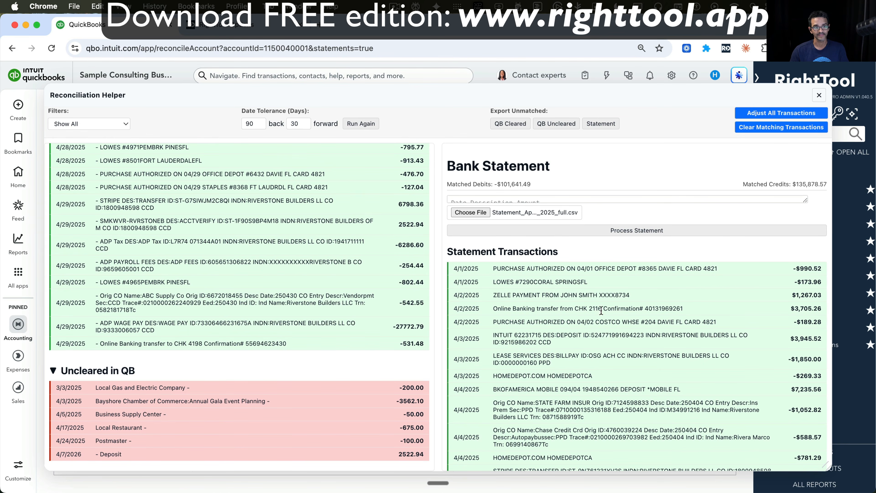
- Close Reconcile Helper and finish the Chase Checking 7635 reconciliation
{"action": "left_click", "coordinate": [819, 94]}
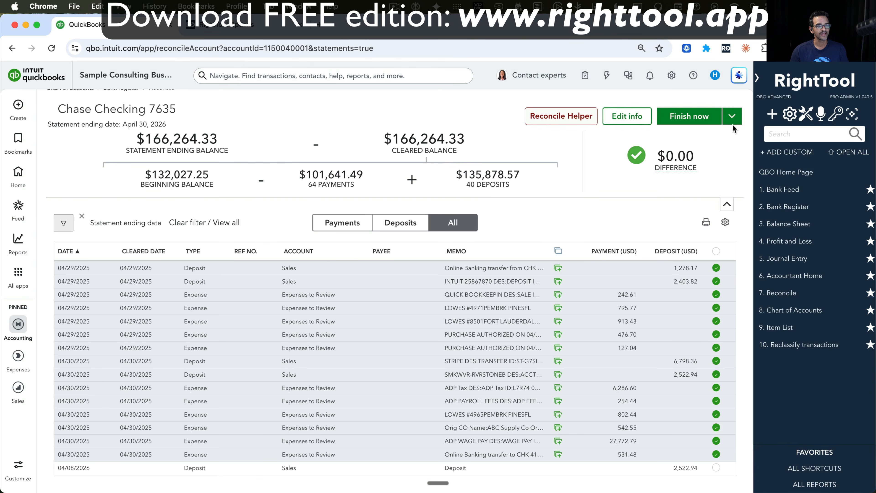
{"action": "left_click", "coordinate": [692, 116]}
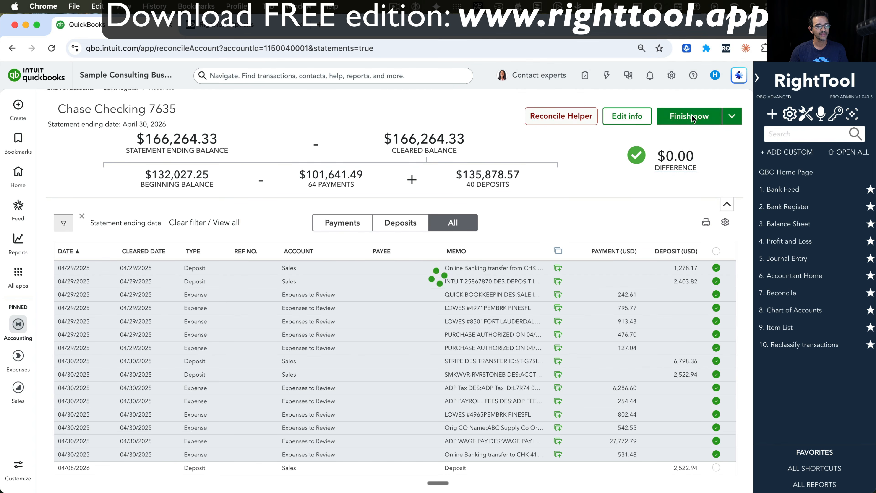